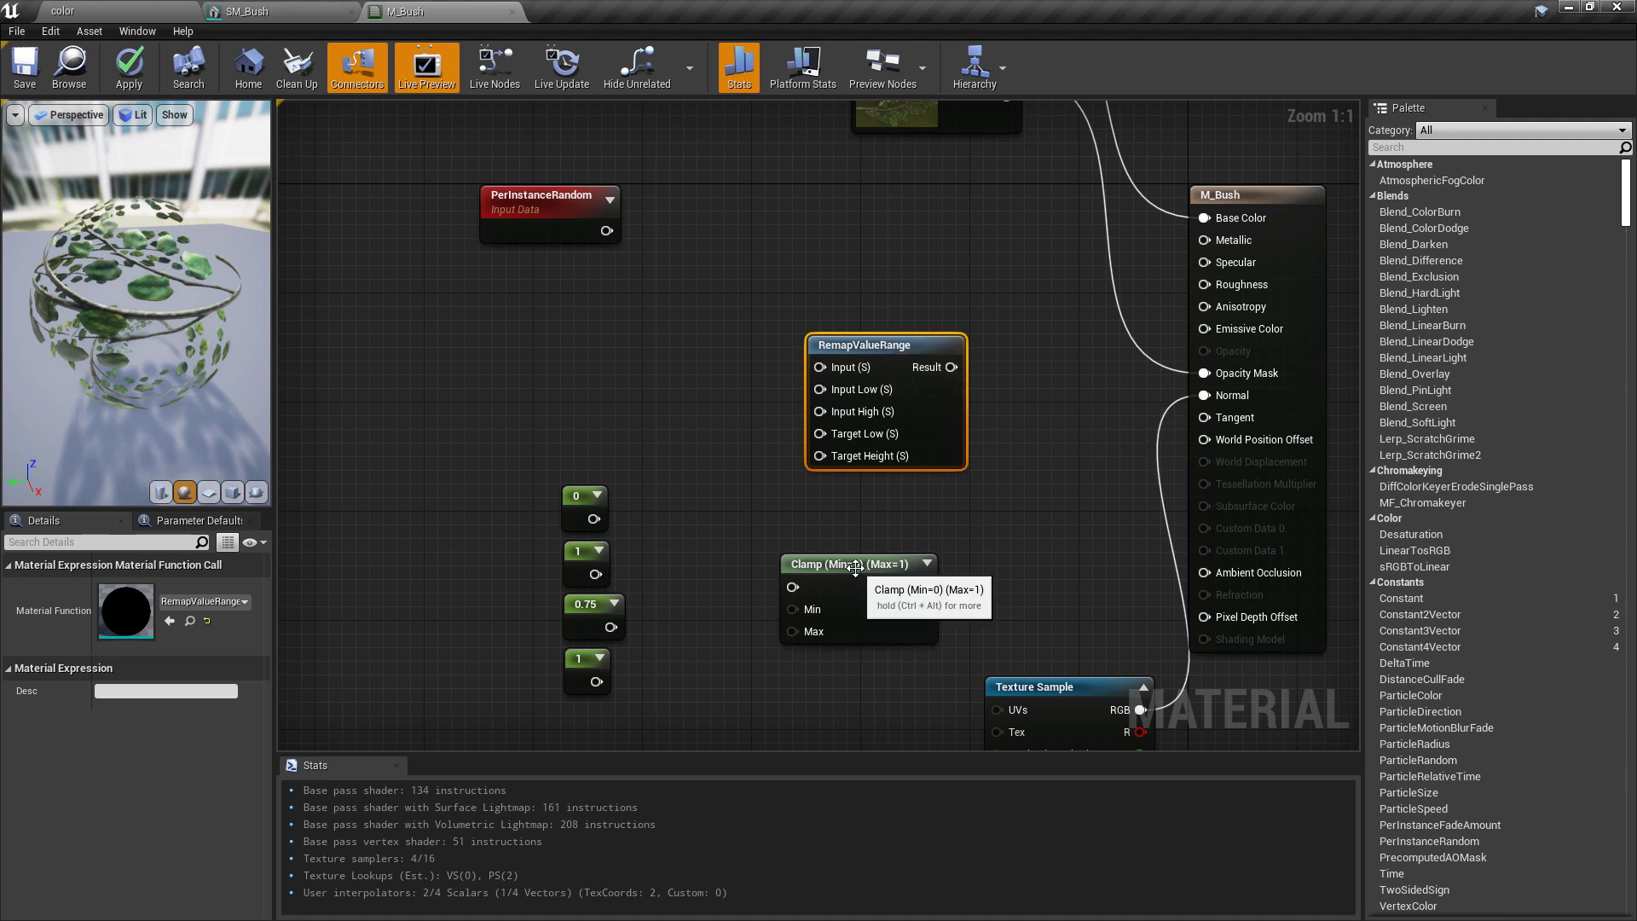
Delete the Clamp node and shift the RemapValueRange node slightly lower in the M_Bush graph.
drag(858, 564, 899, 550)
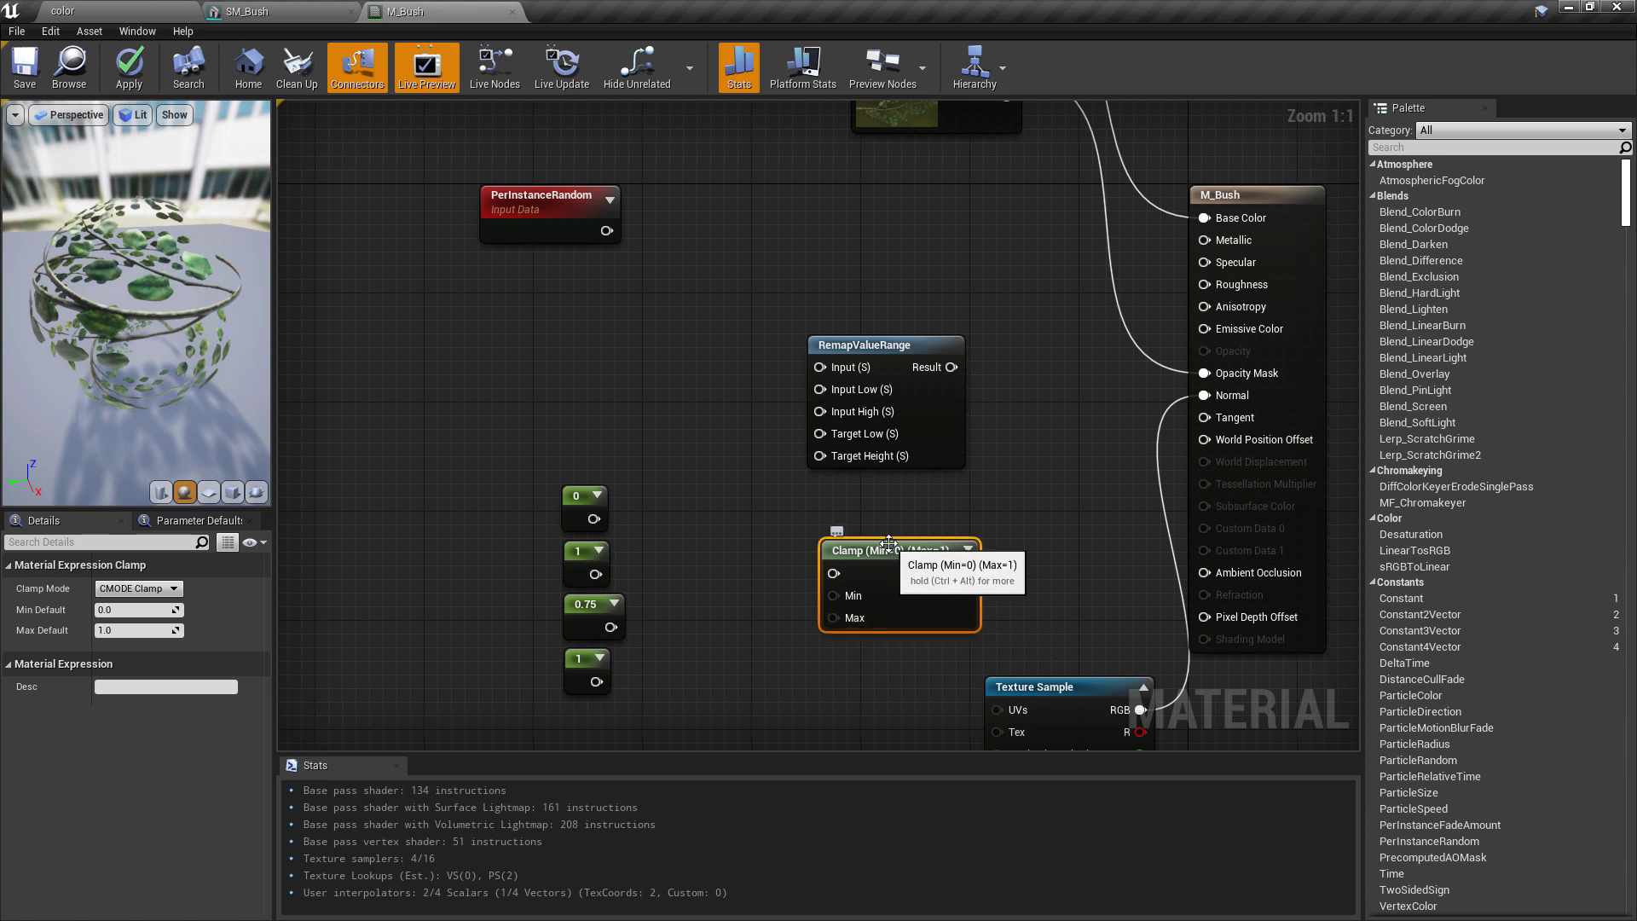
key(Delete)
drag(863, 364, 862, 380)
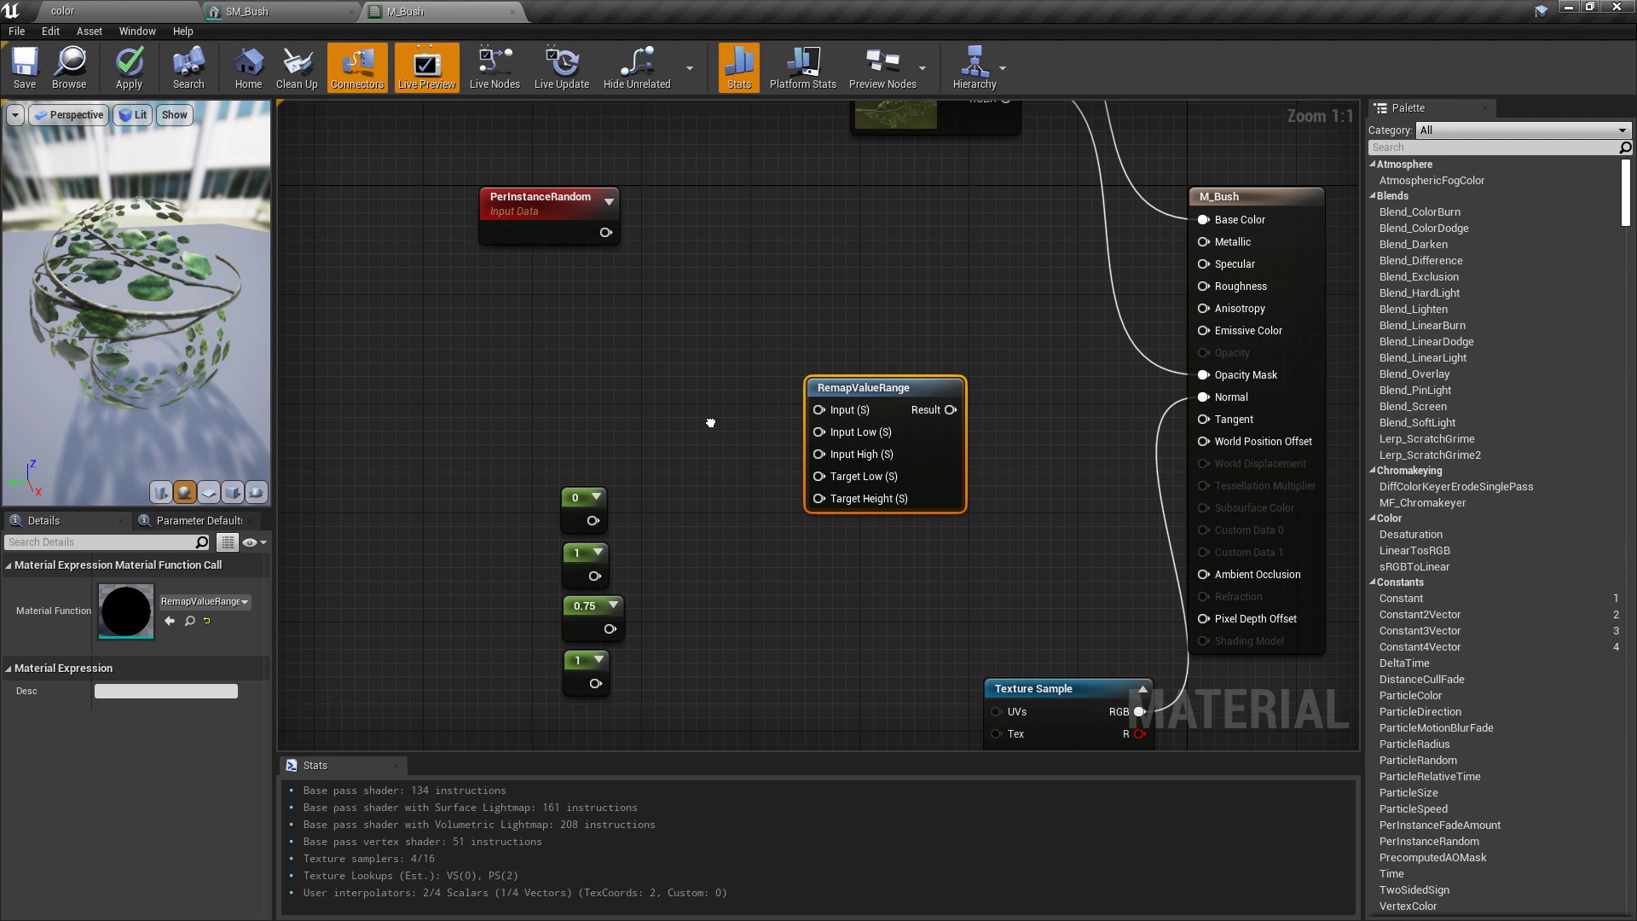
right_drag(744, 367, 733, 421)
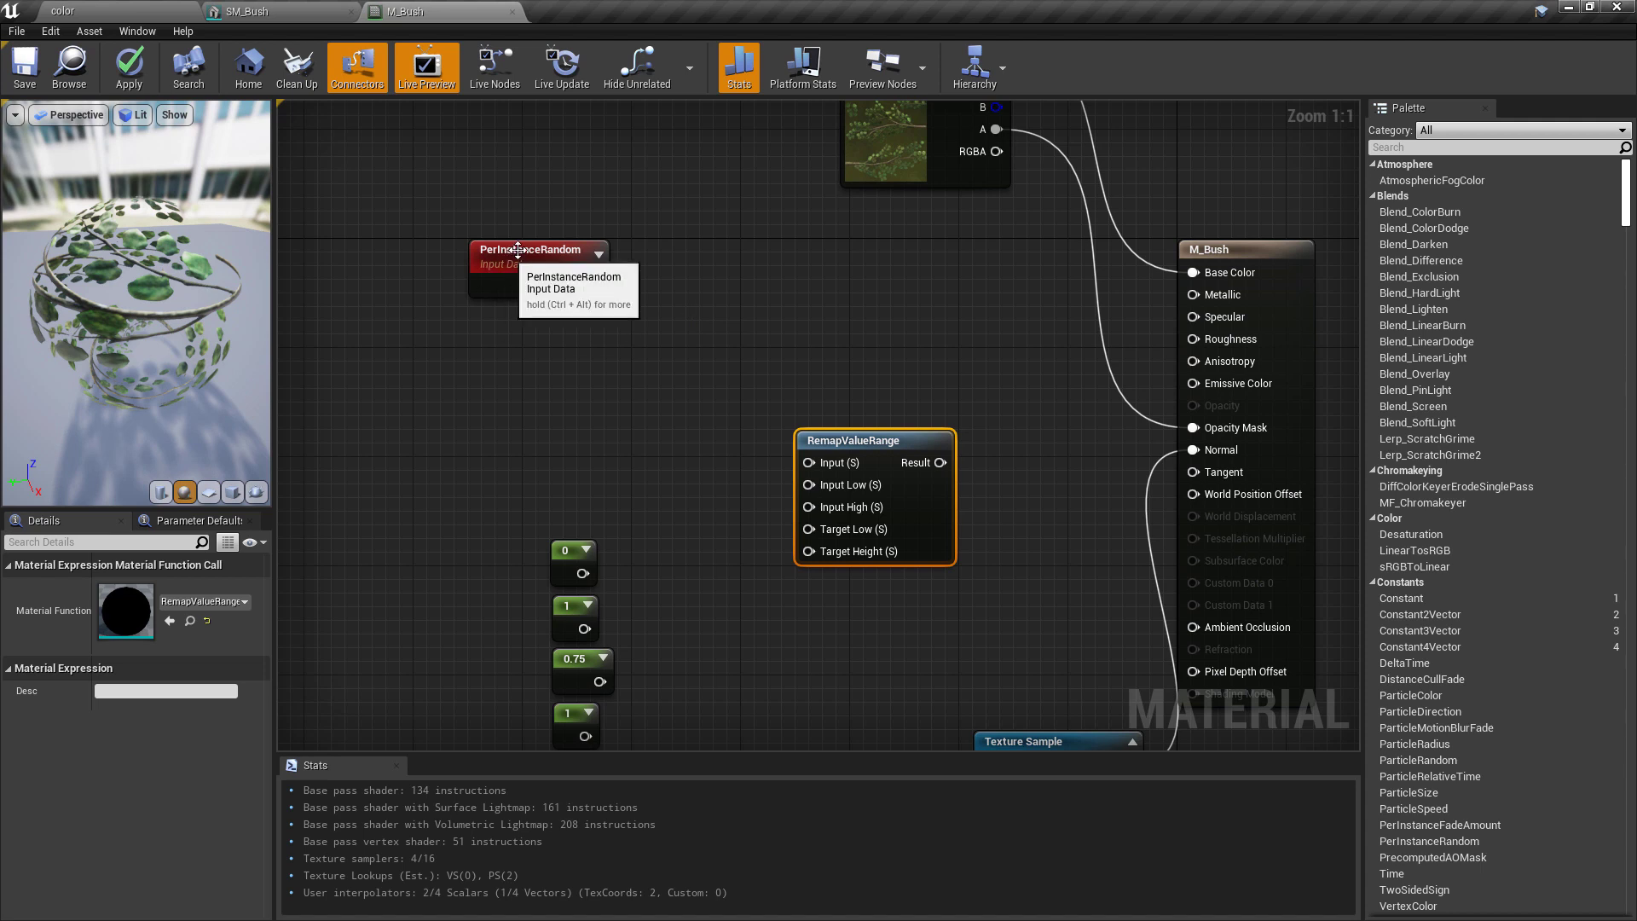
Connect the PerInstanceRandom output directly to Emissive Color on M_Bush and apply the material.
click(565, 261)
drag(565, 261, 546, 273)
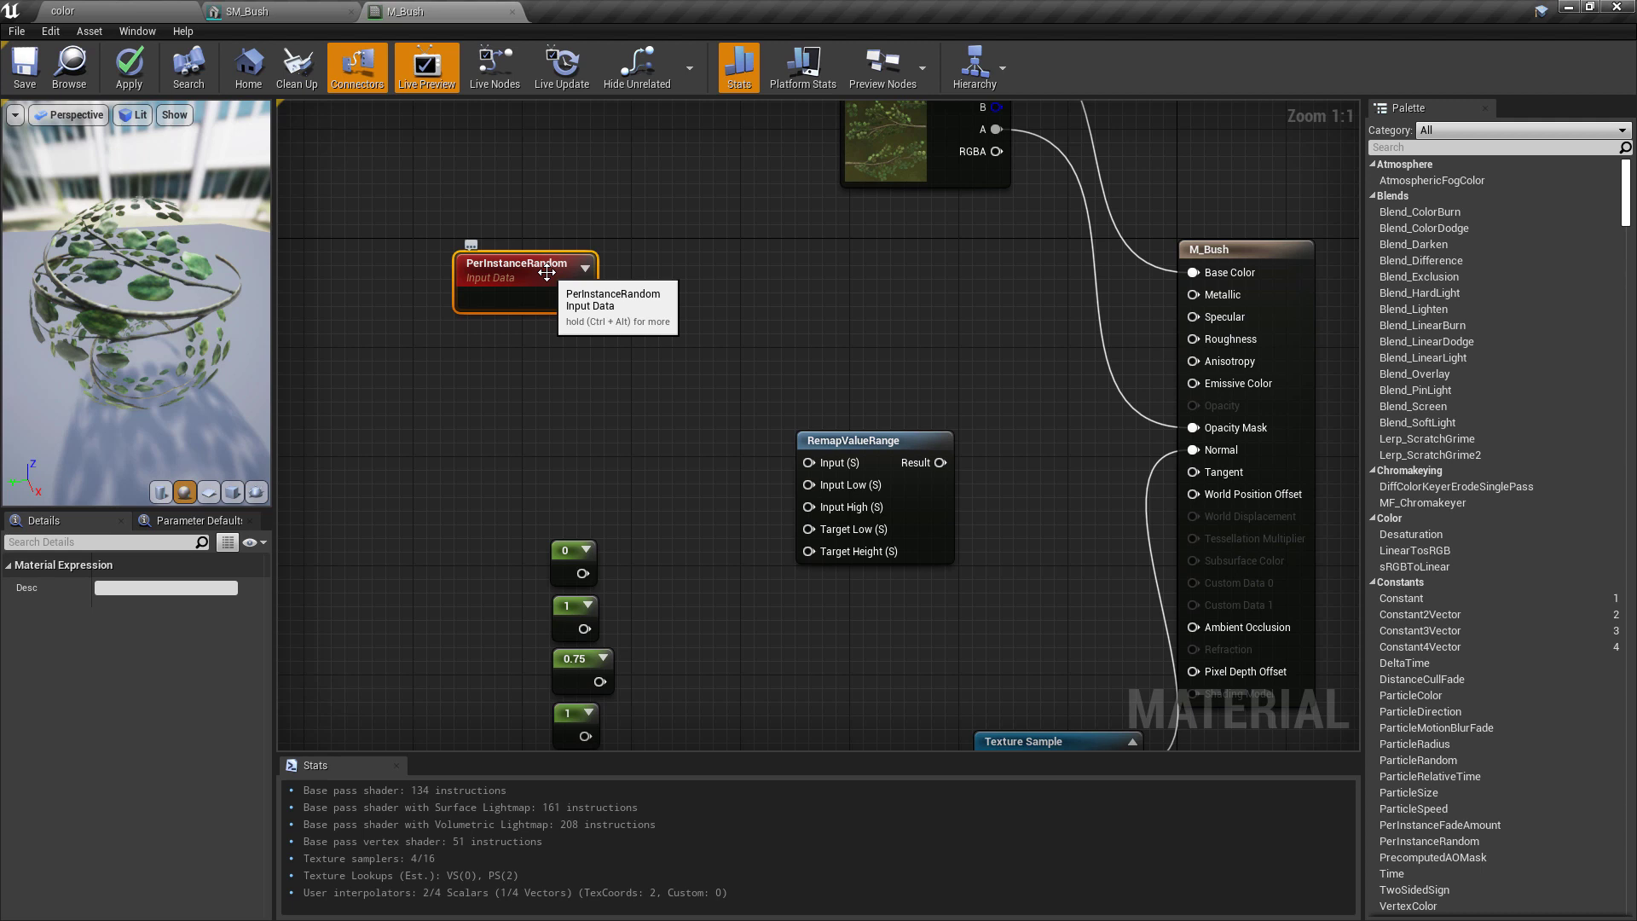
drag(582, 298, 1217, 387)
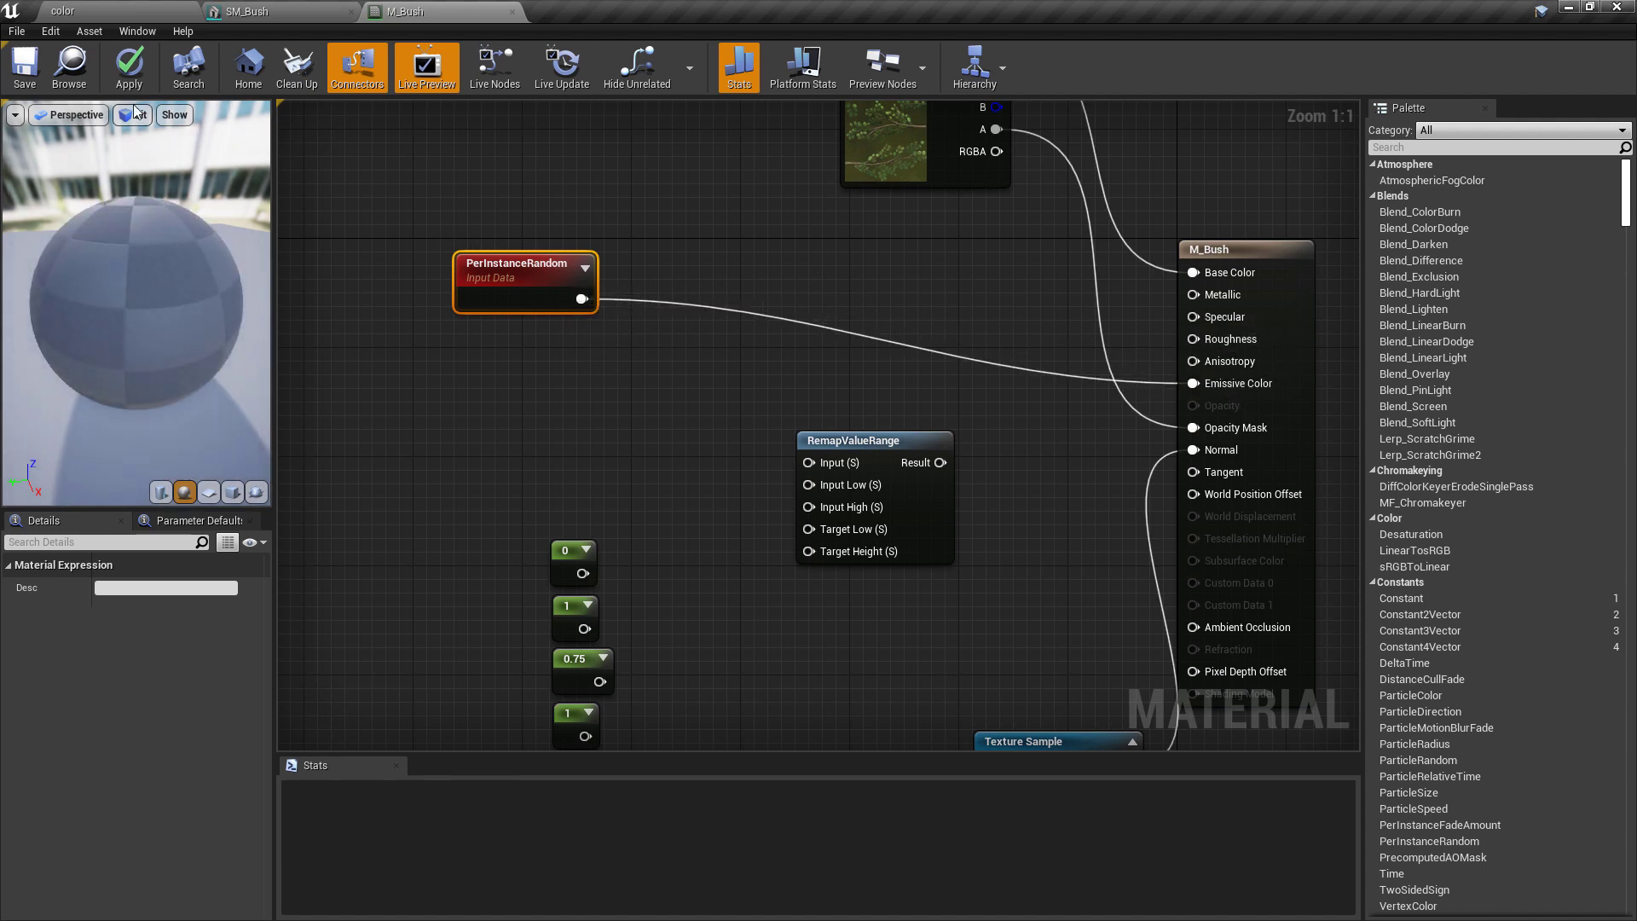
click(134, 66)
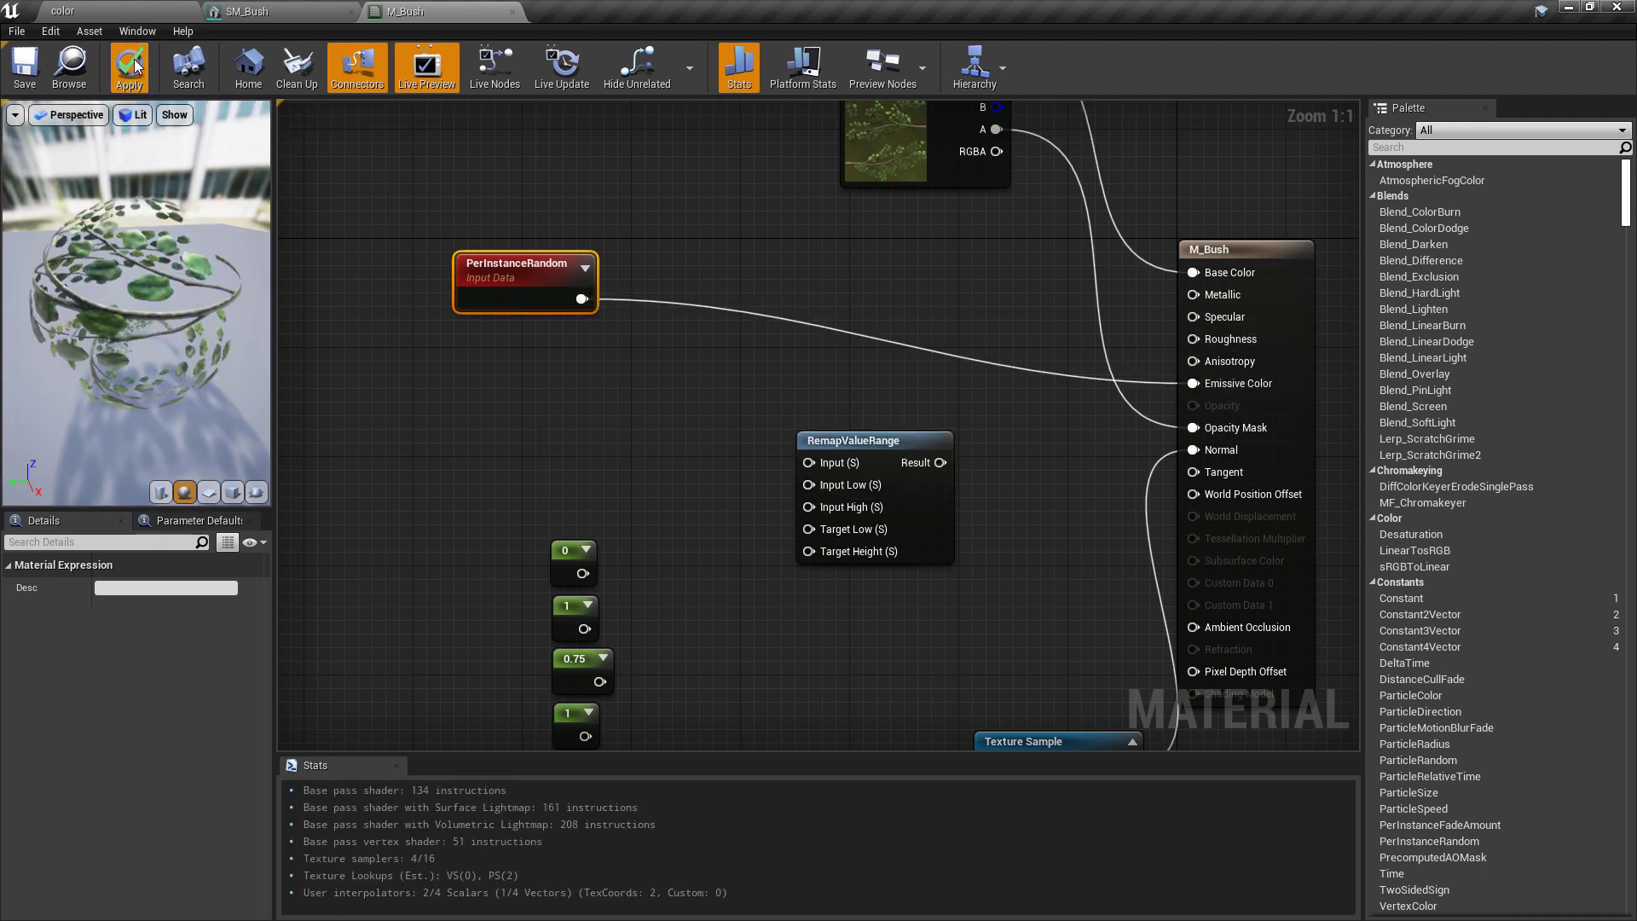
Inspect the per-instance variation of the bushes in the color level, including a short play session.
click(110, 10)
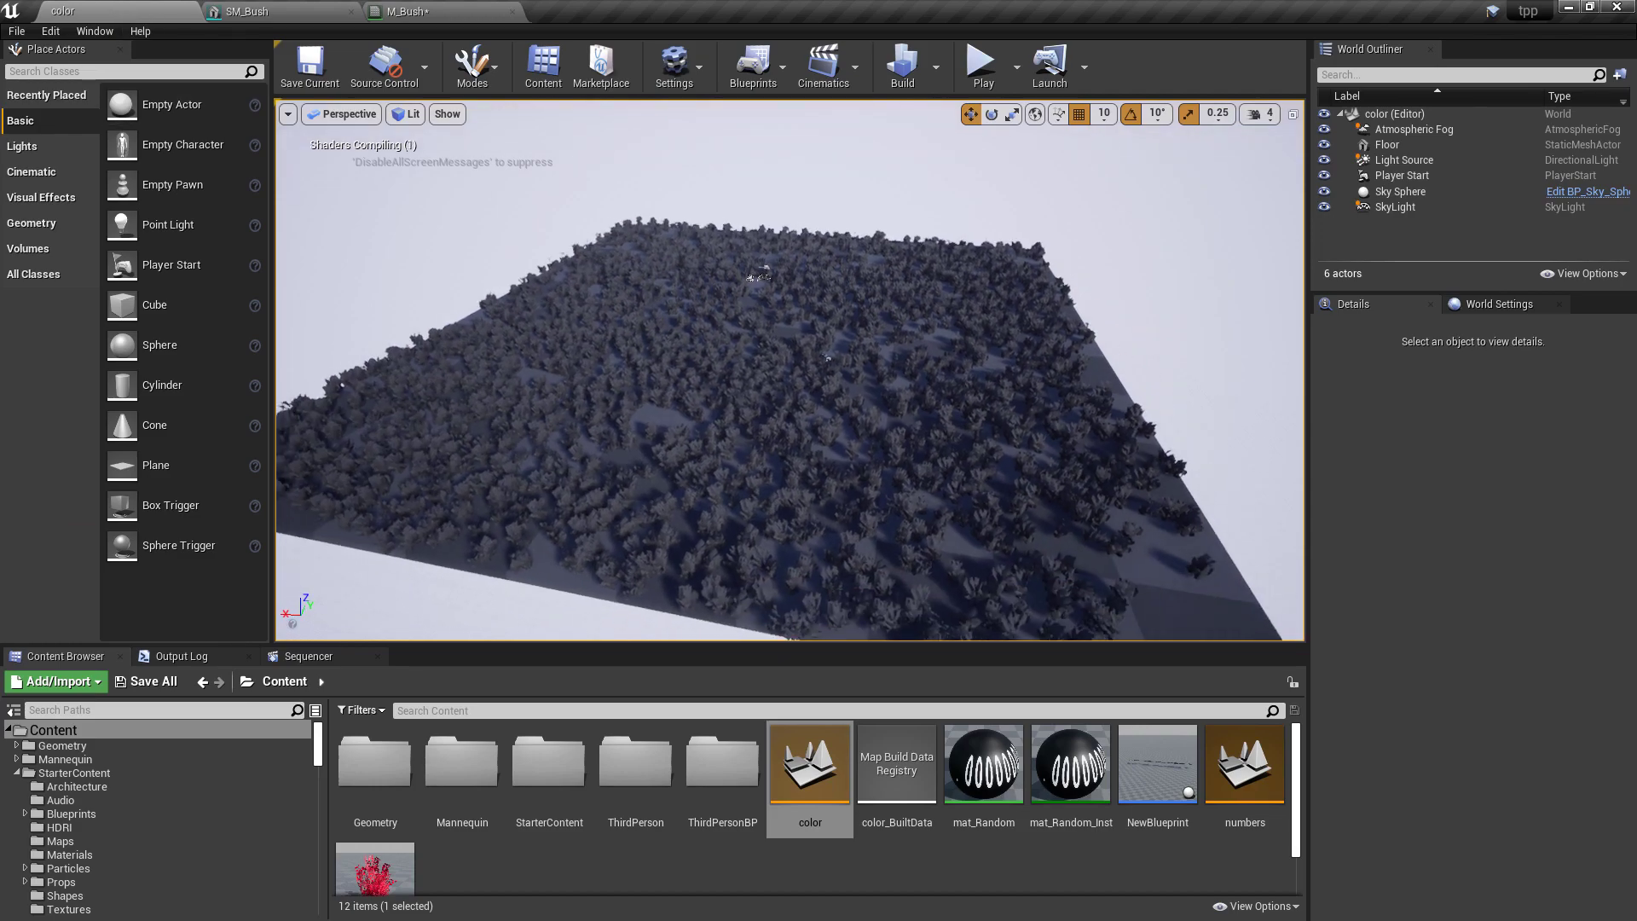
mouse_move(789, 370)
right_down()
mouse_move(768, 377)
mouse_move(771, 427)
mouse_move(806, 370)
right_up()
drag(791, 245, 773, 242)
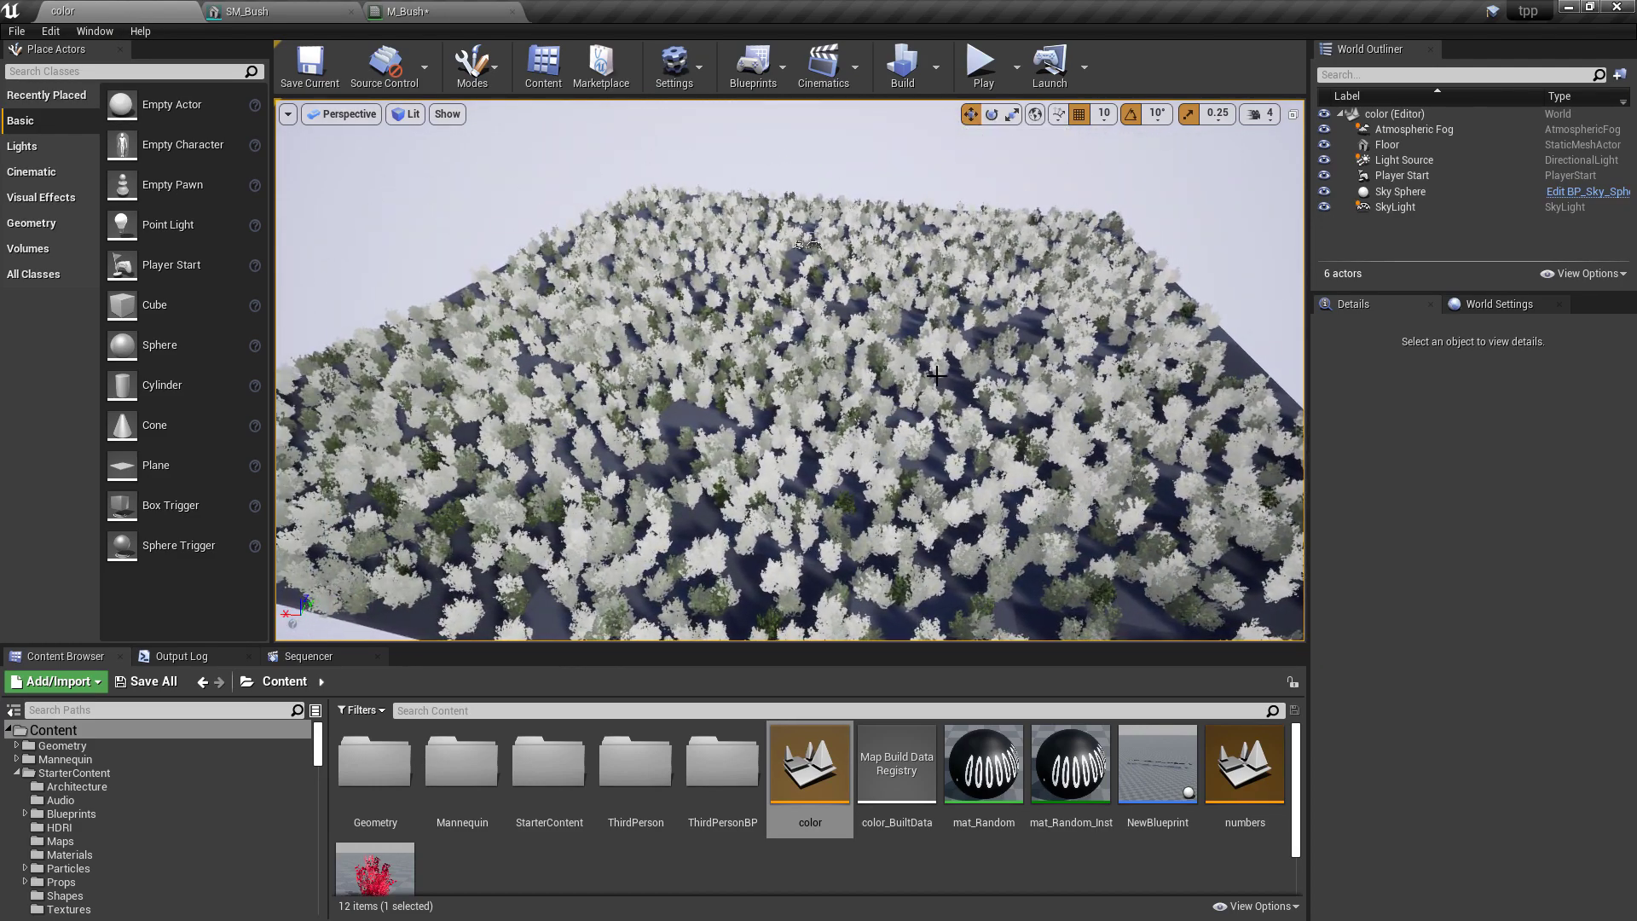
click(980, 64)
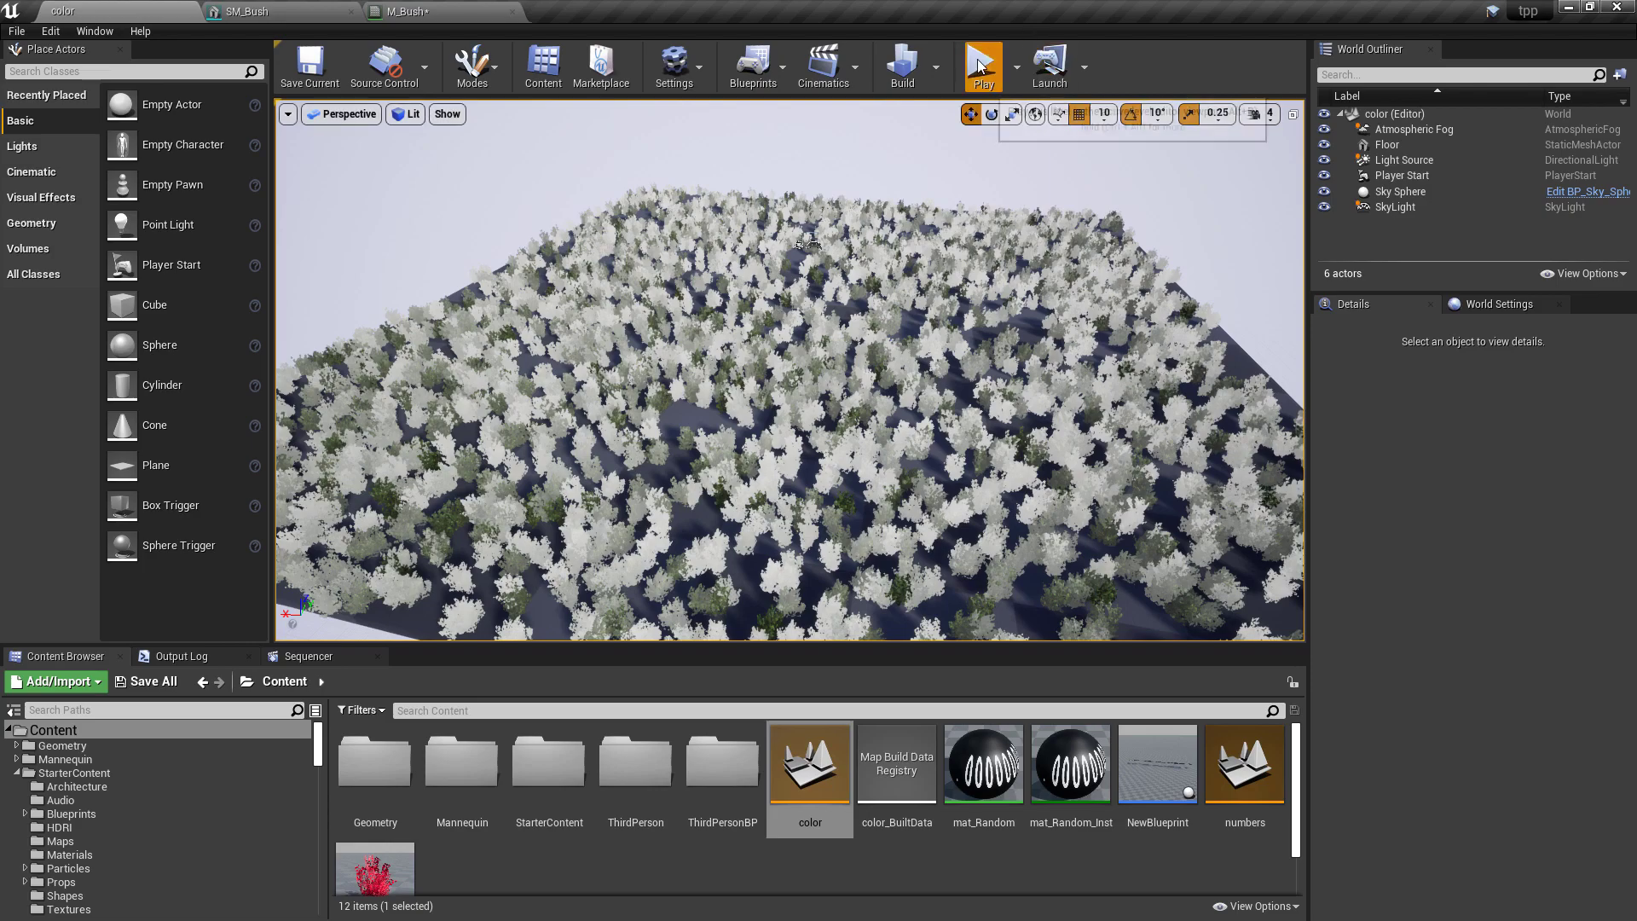
key(w)
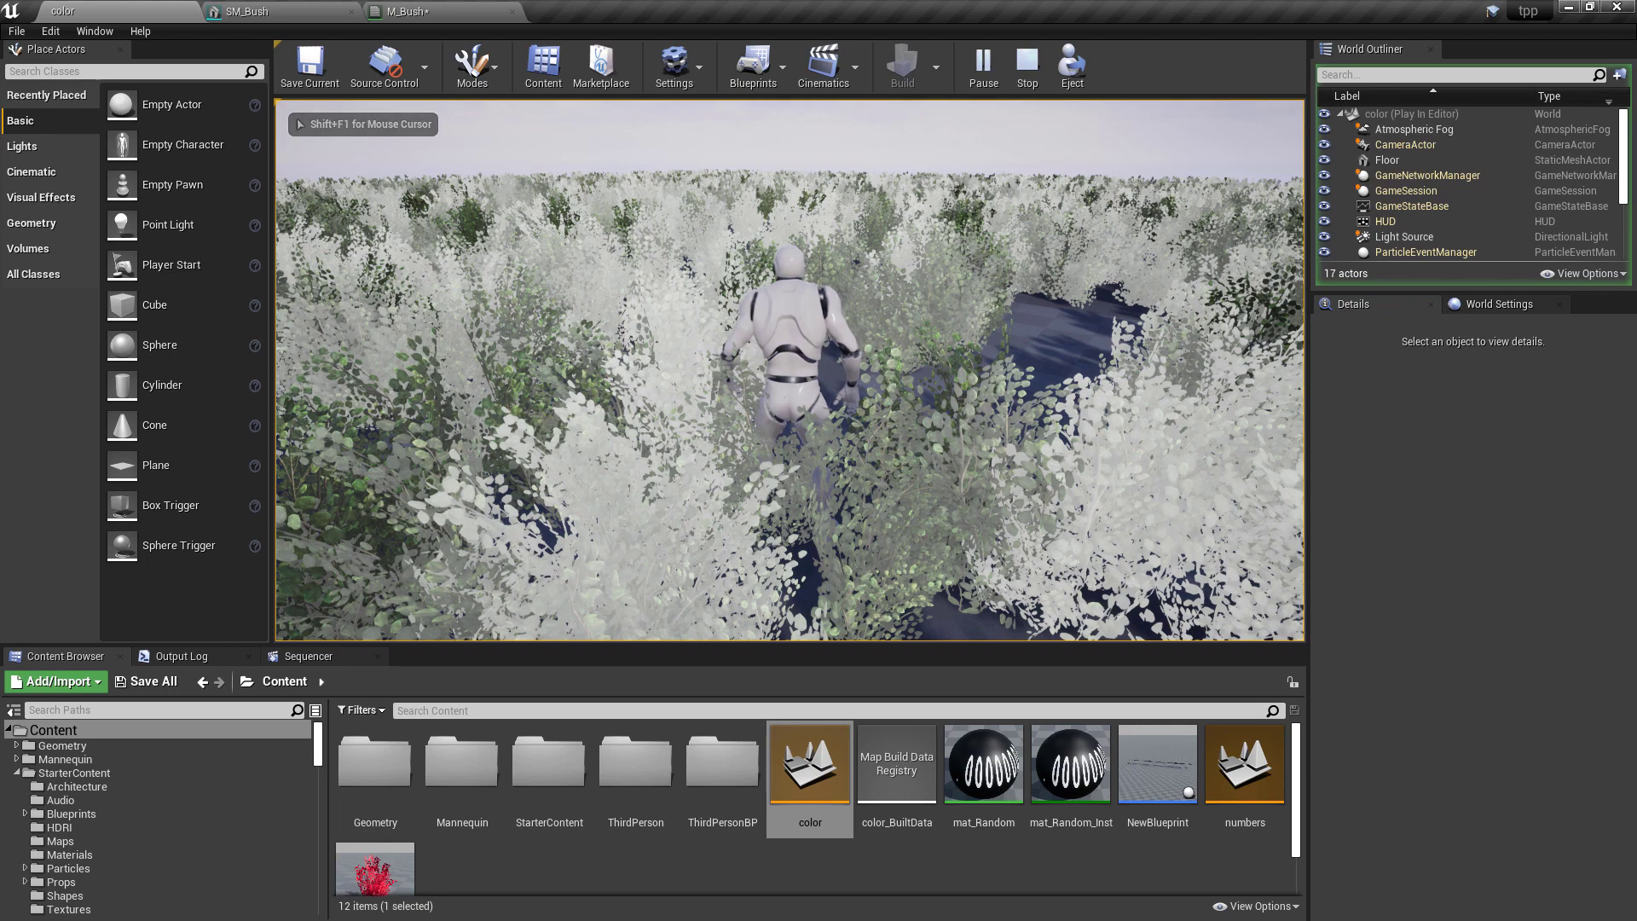
key(Escape)
In the M_Bush graph, connect PerInstanceRandom to the Input of RemapValueRange and disconnect it from Emissive Color.
click(435, 7)
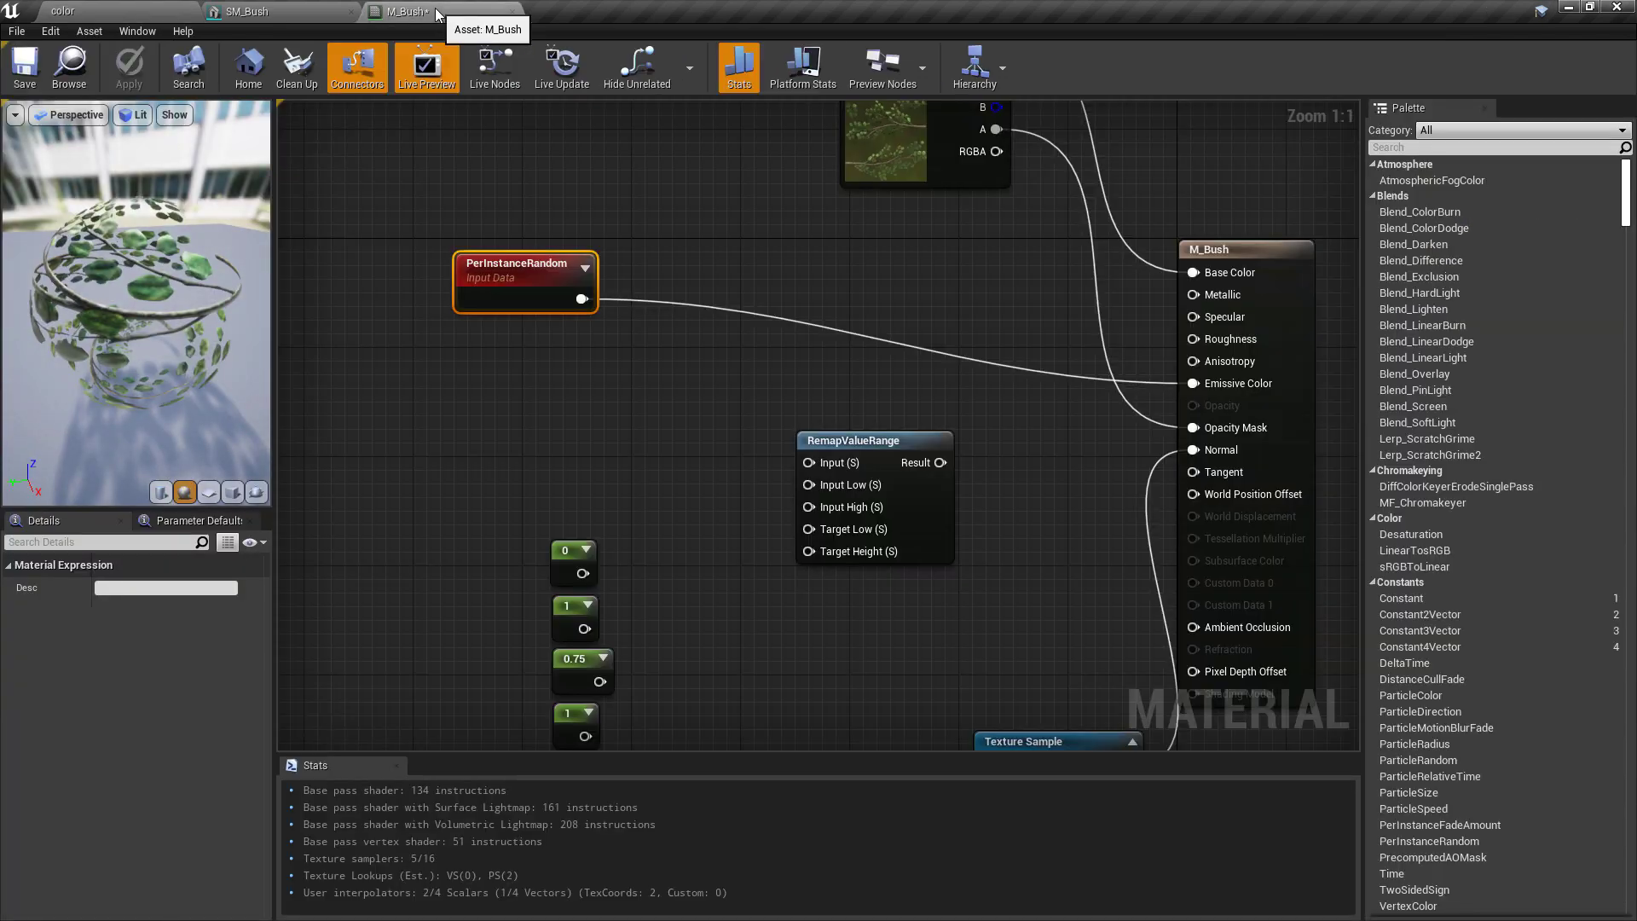
drag(581, 299, 817, 400)
alt+click(1192, 384)
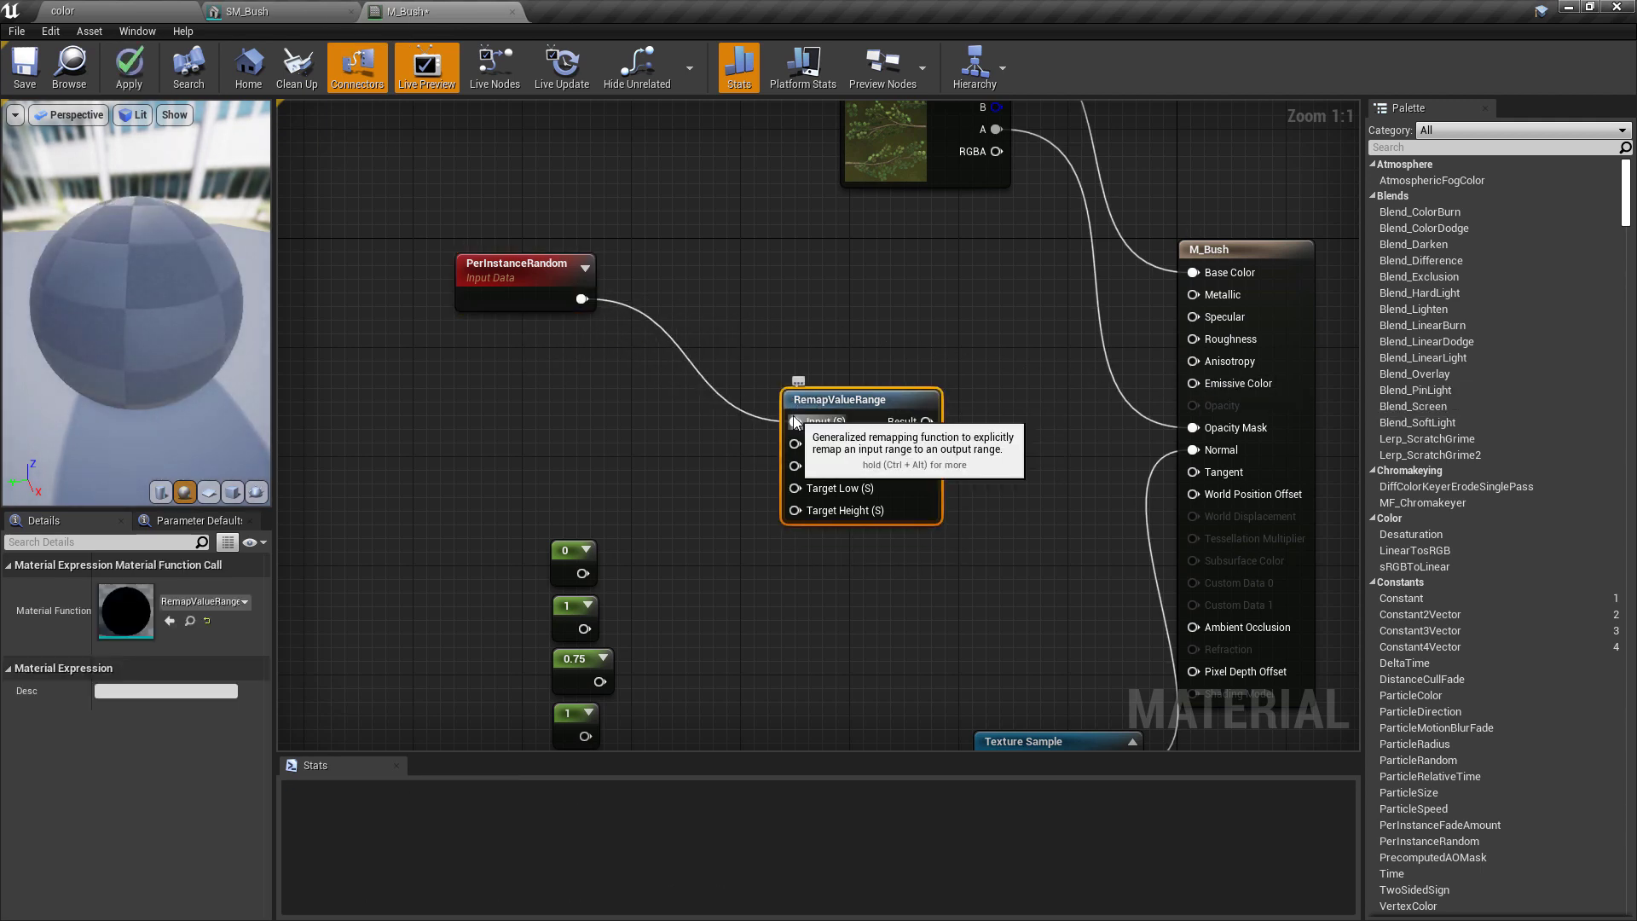
Move the upper 0 and 1 constants near RemapValueRange and connect them to Input Low and Input High.
drag(596, 516, 488, 620)
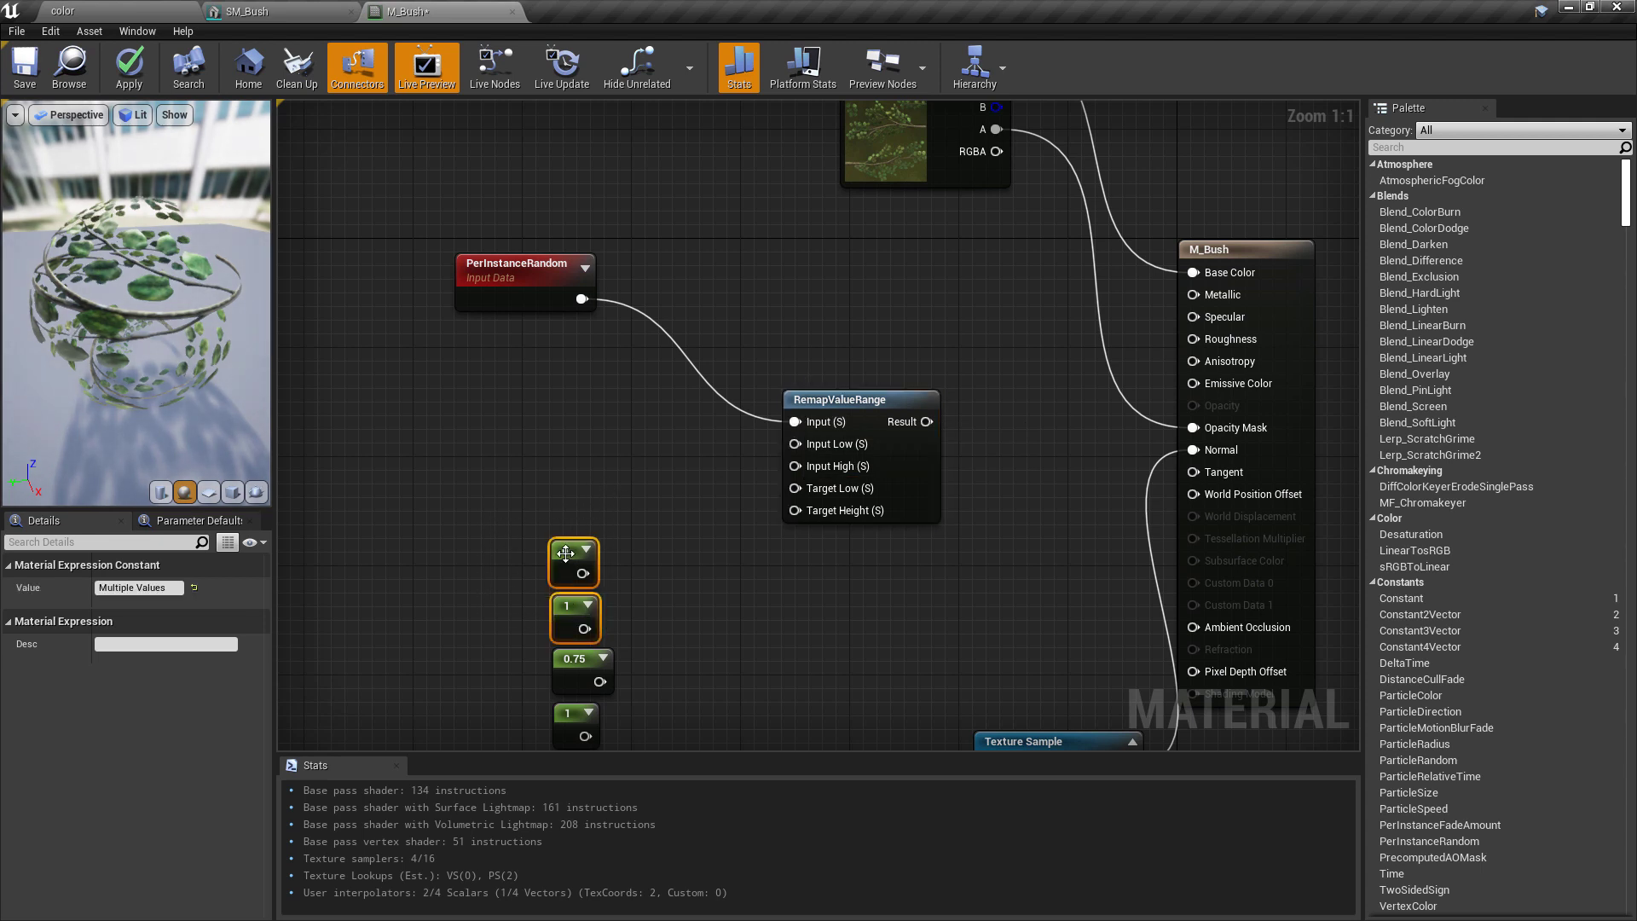
drag(567, 560, 607, 423)
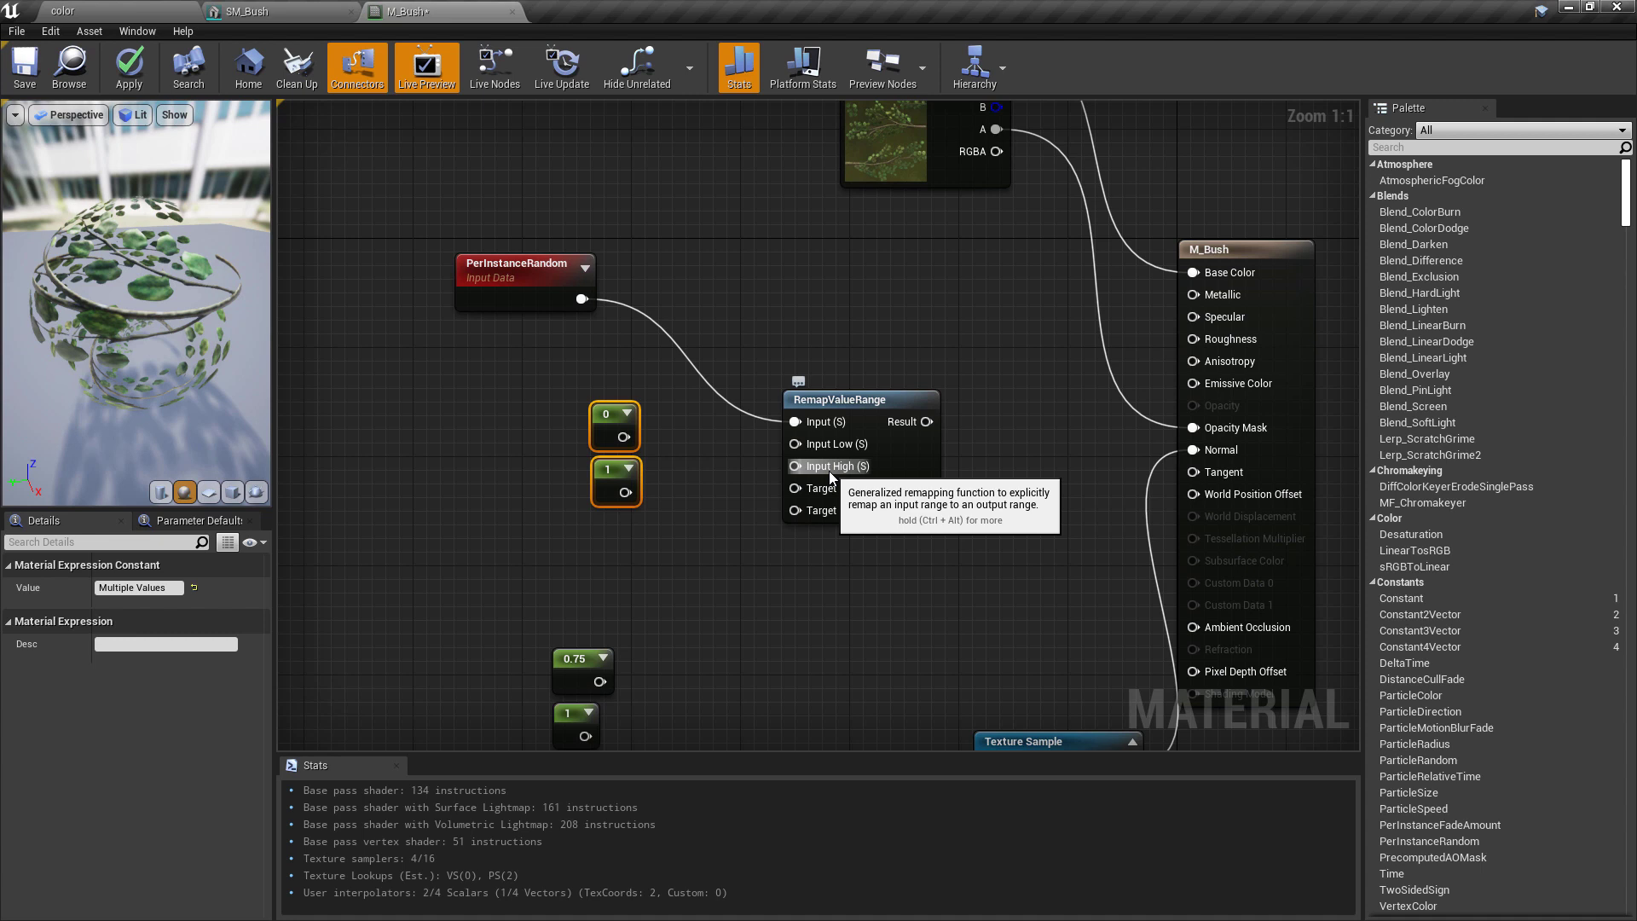
click(648, 447)
drag(623, 436, 795, 445)
drag(625, 492, 795, 466)
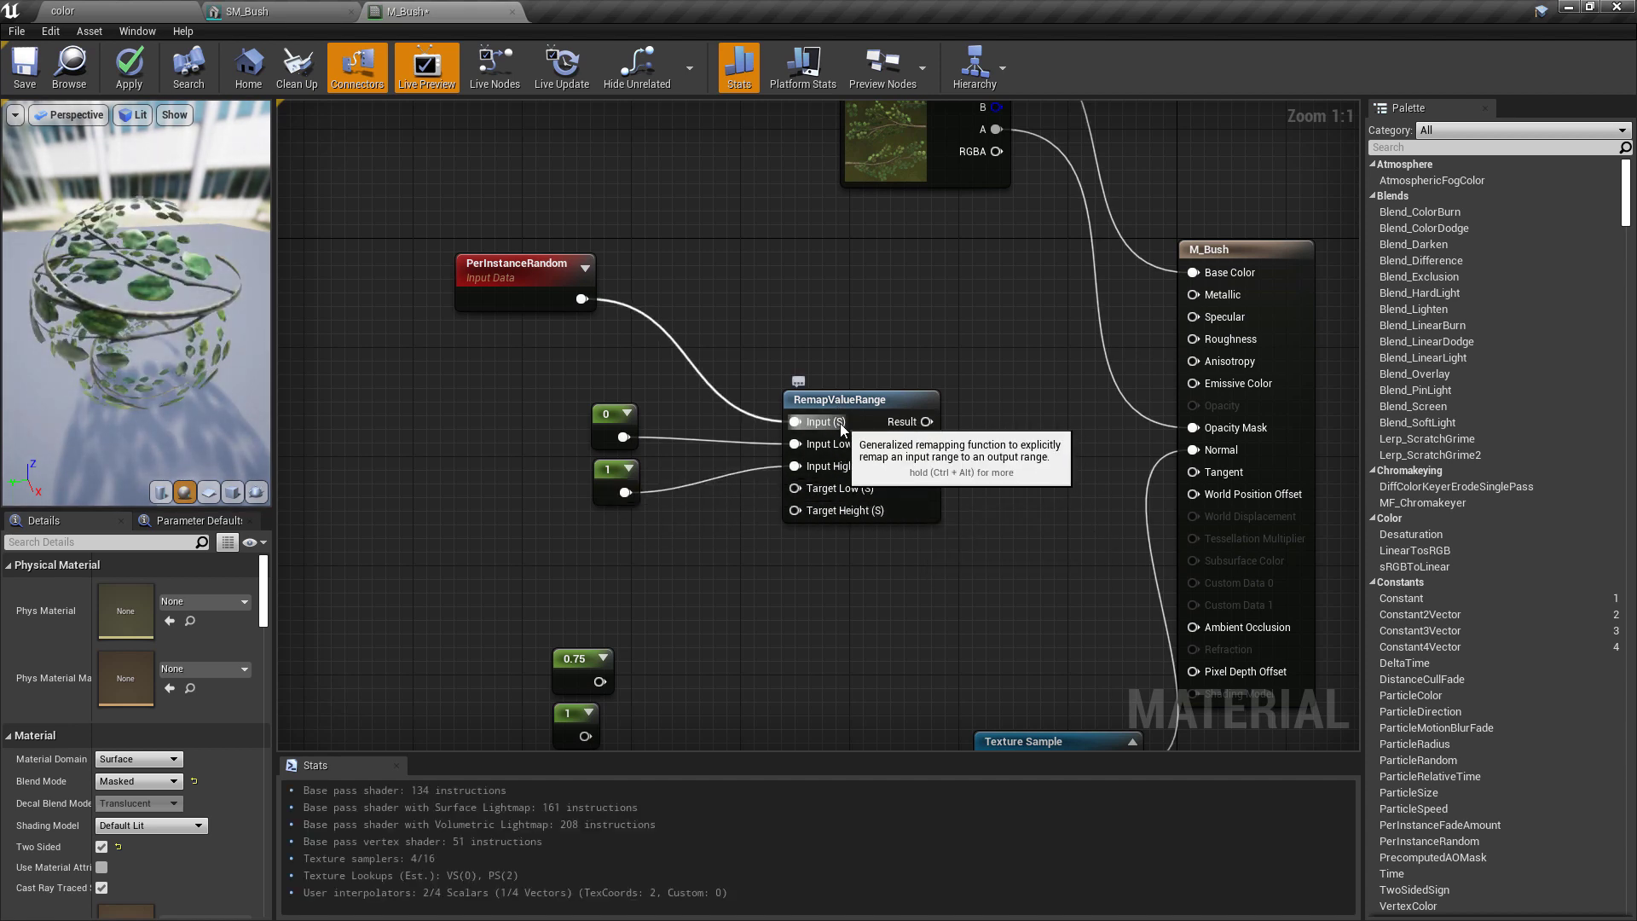
Arrange the constants beside RemapValueRange, placing the 0.75 and 1 constants directly below the 0 and 1 pair.
drag(612, 424, 653, 411)
drag(620, 489, 657, 475)
drag(602, 377, 696, 499)
right_drag(665, 537, 673, 500)
drag(527, 573, 635, 702)
drag(592, 559, 672, 423)
right_drag(786, 429, 769, 493)
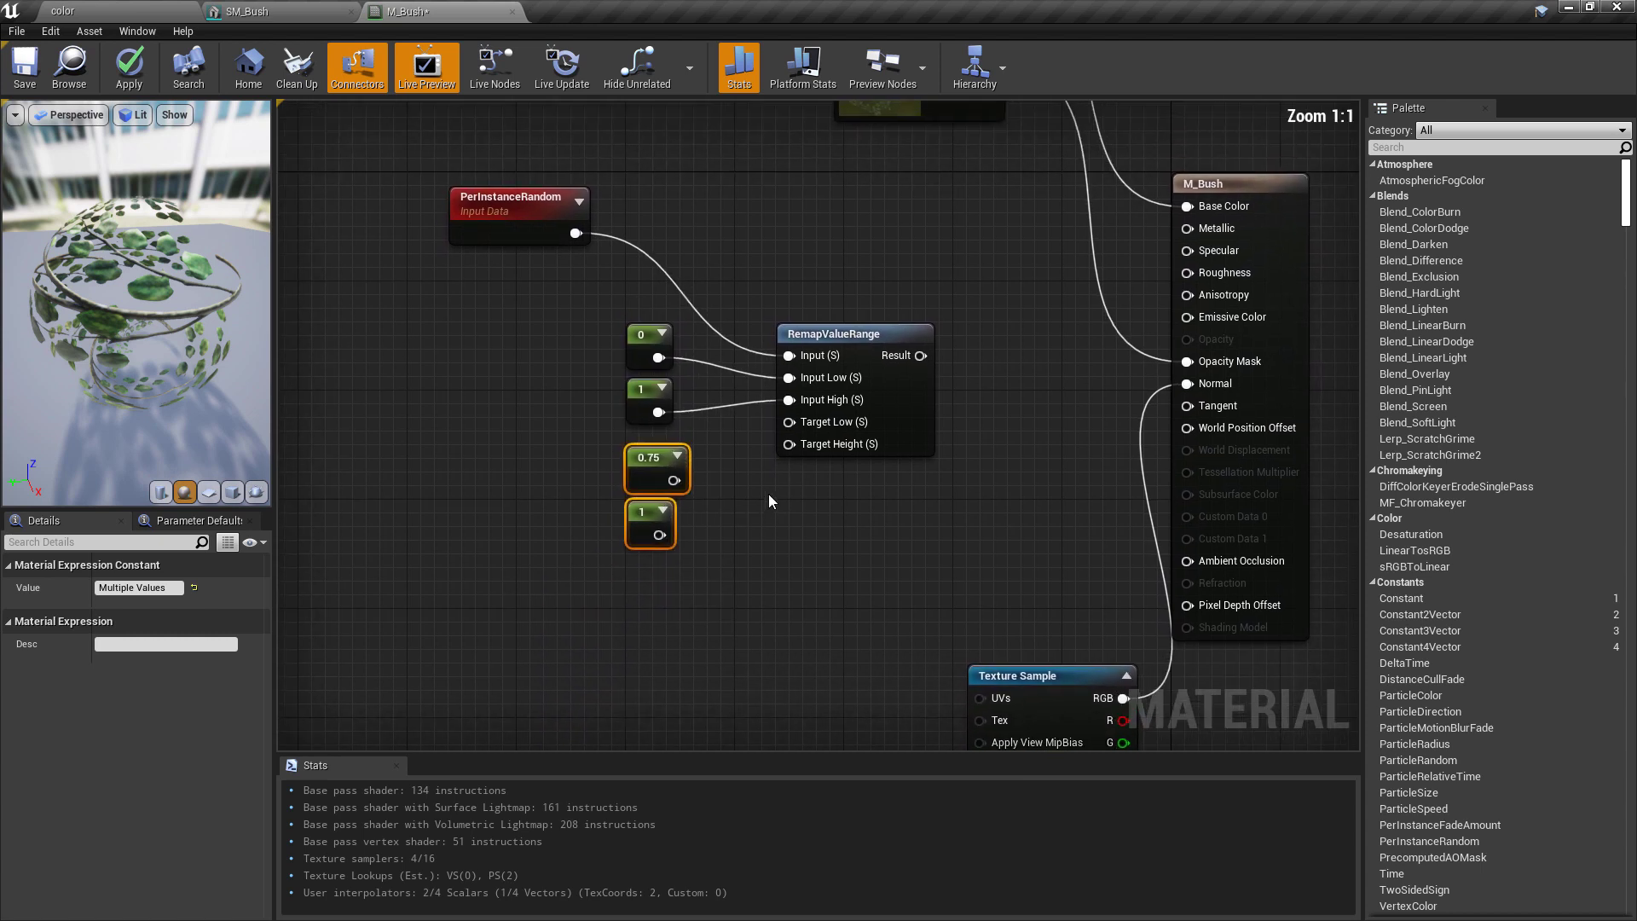
Connect the 0.75 constant to Target Low and the lower 1 constant to Target Height of RemapValueRange.
drag(674, 480, 789, 421)
drag(659, 535, 788, 443)
click(640, 463)
drag(590, 296, 700, 411)
drag(566, 436, 714, 558)
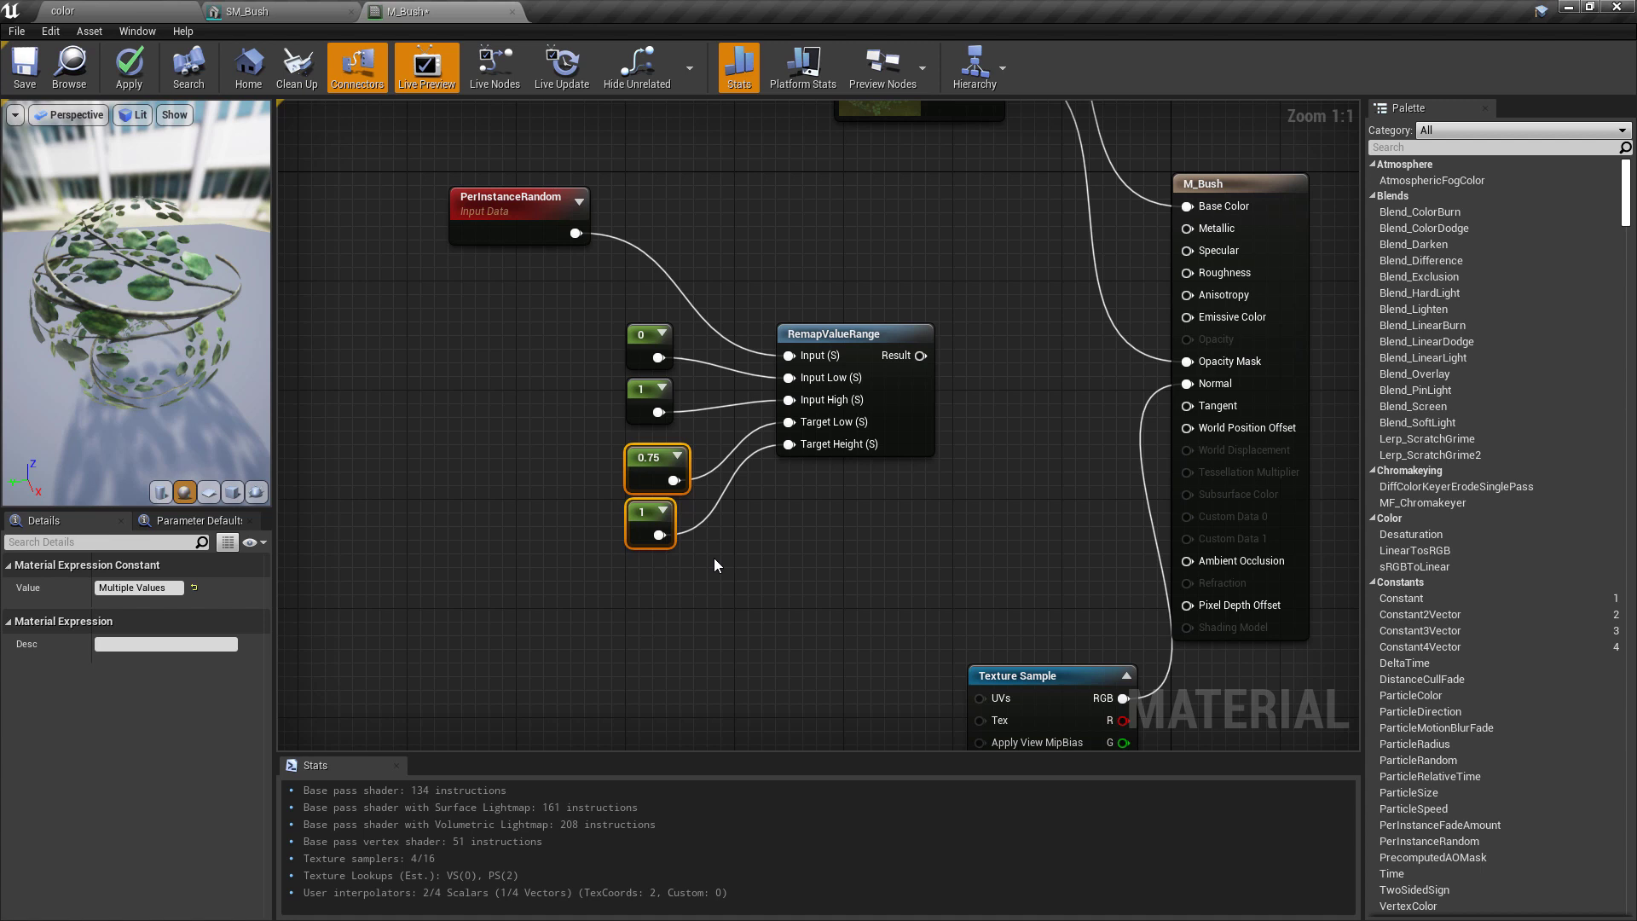
Apply the material changes and look at the bushes in the color level.
click(128, 77)
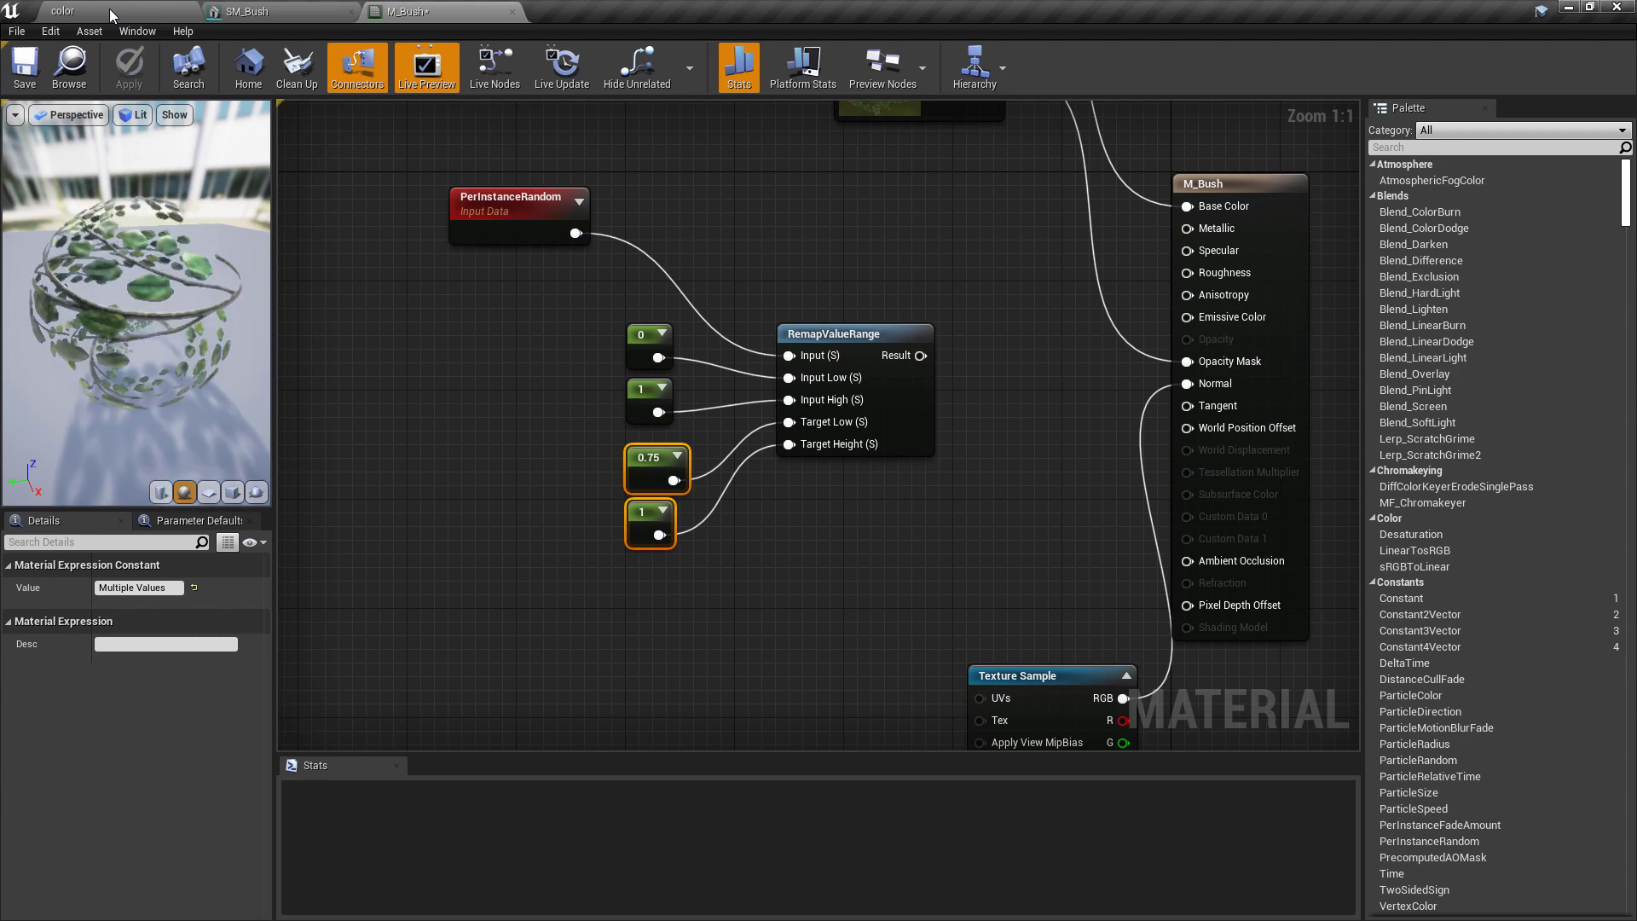
click(109, 9)
scroll(836, 446, down, 5)
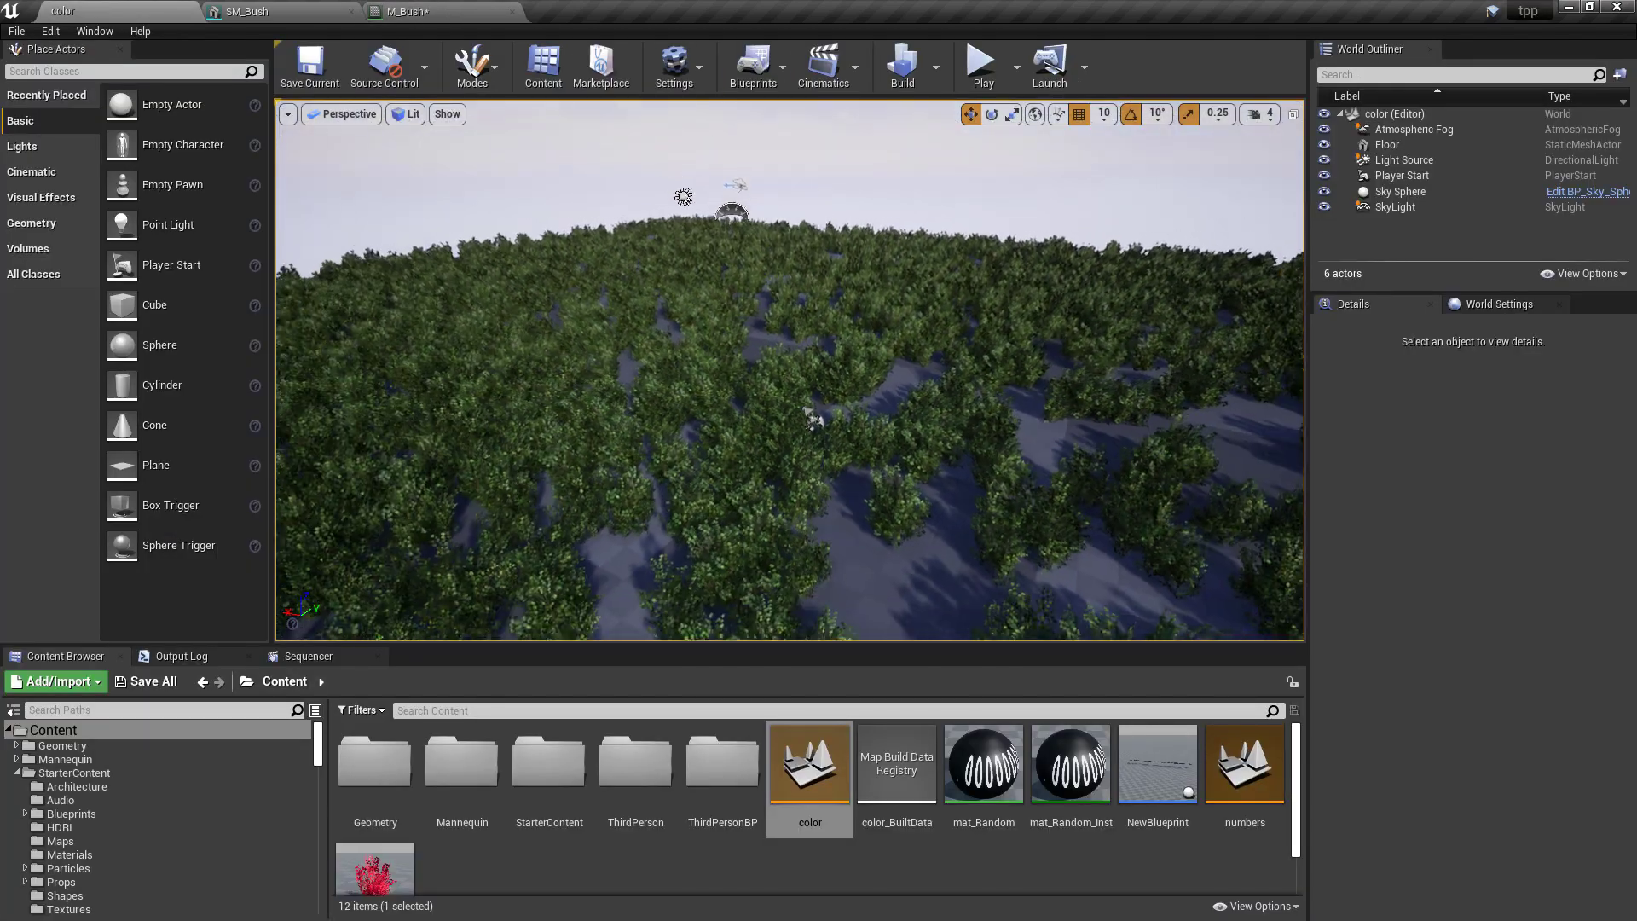
Connect the RemapValueRange Result to Emissive Color on M_Bush, then apply the material and check the bushes in the color level.
click(408, 11)
drag(920, 355, 1214, 315)
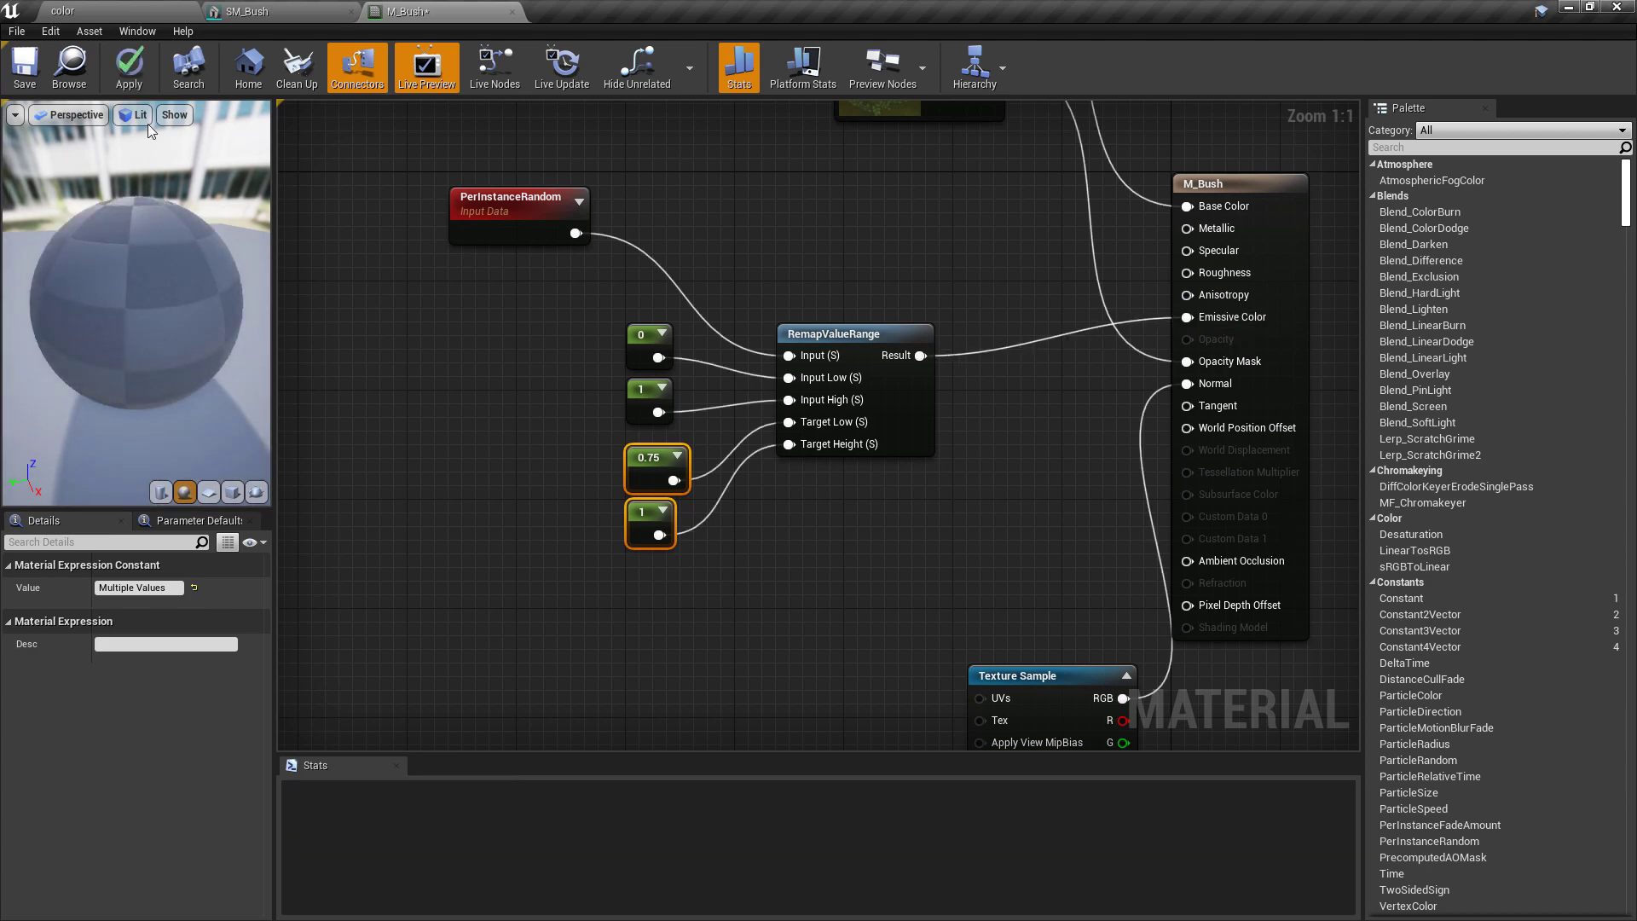
click(123, 68)
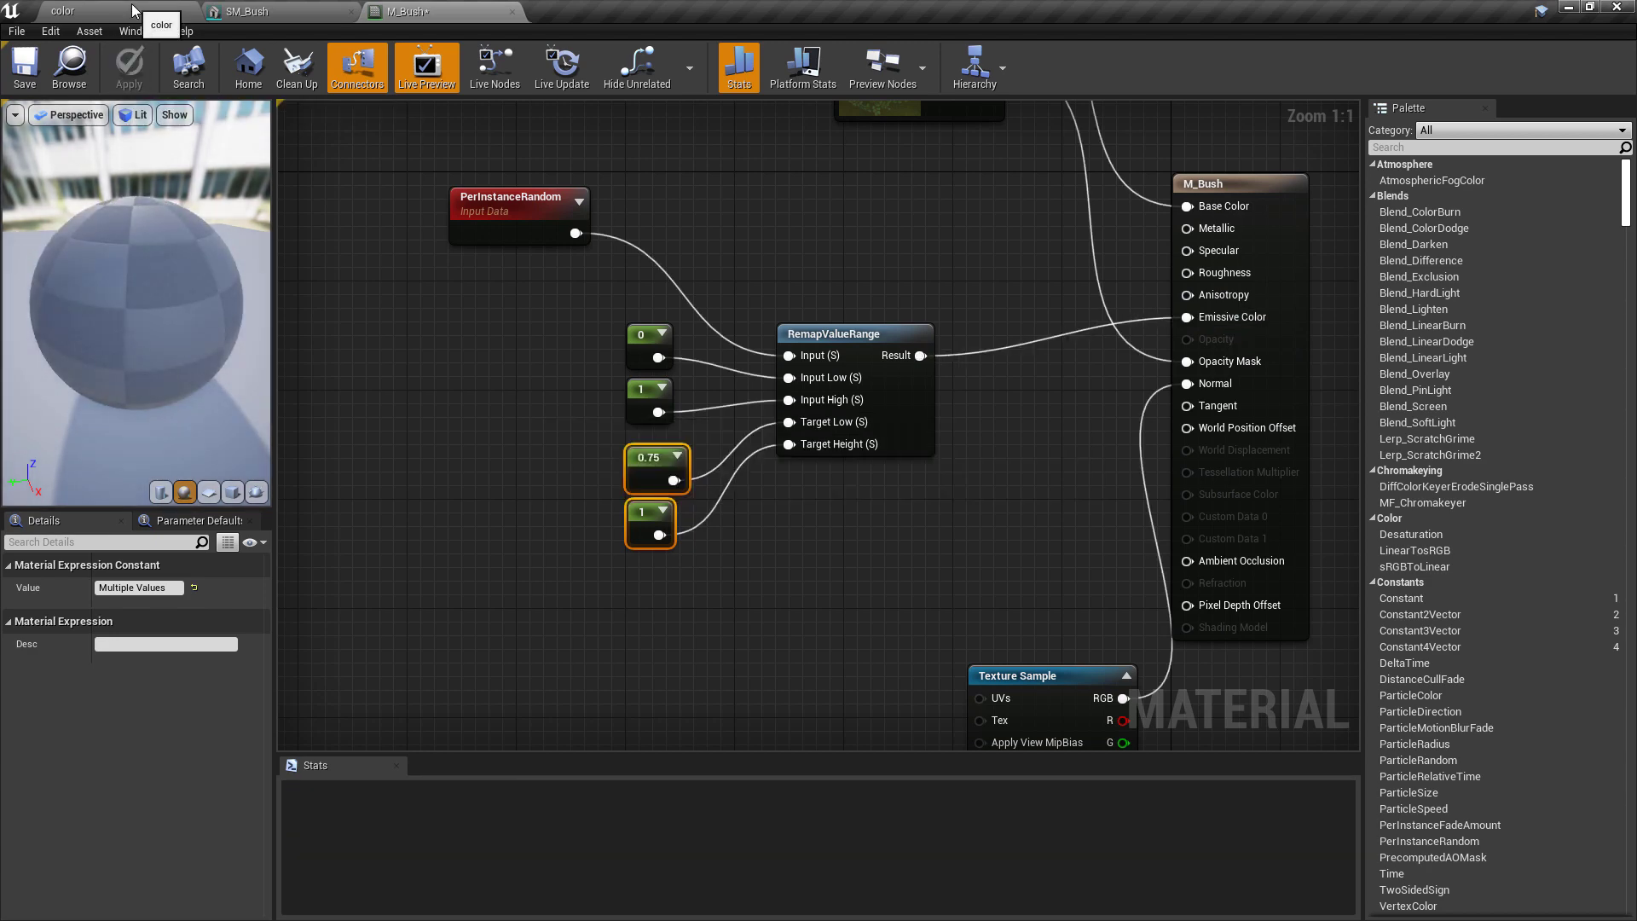
click(158, 11)
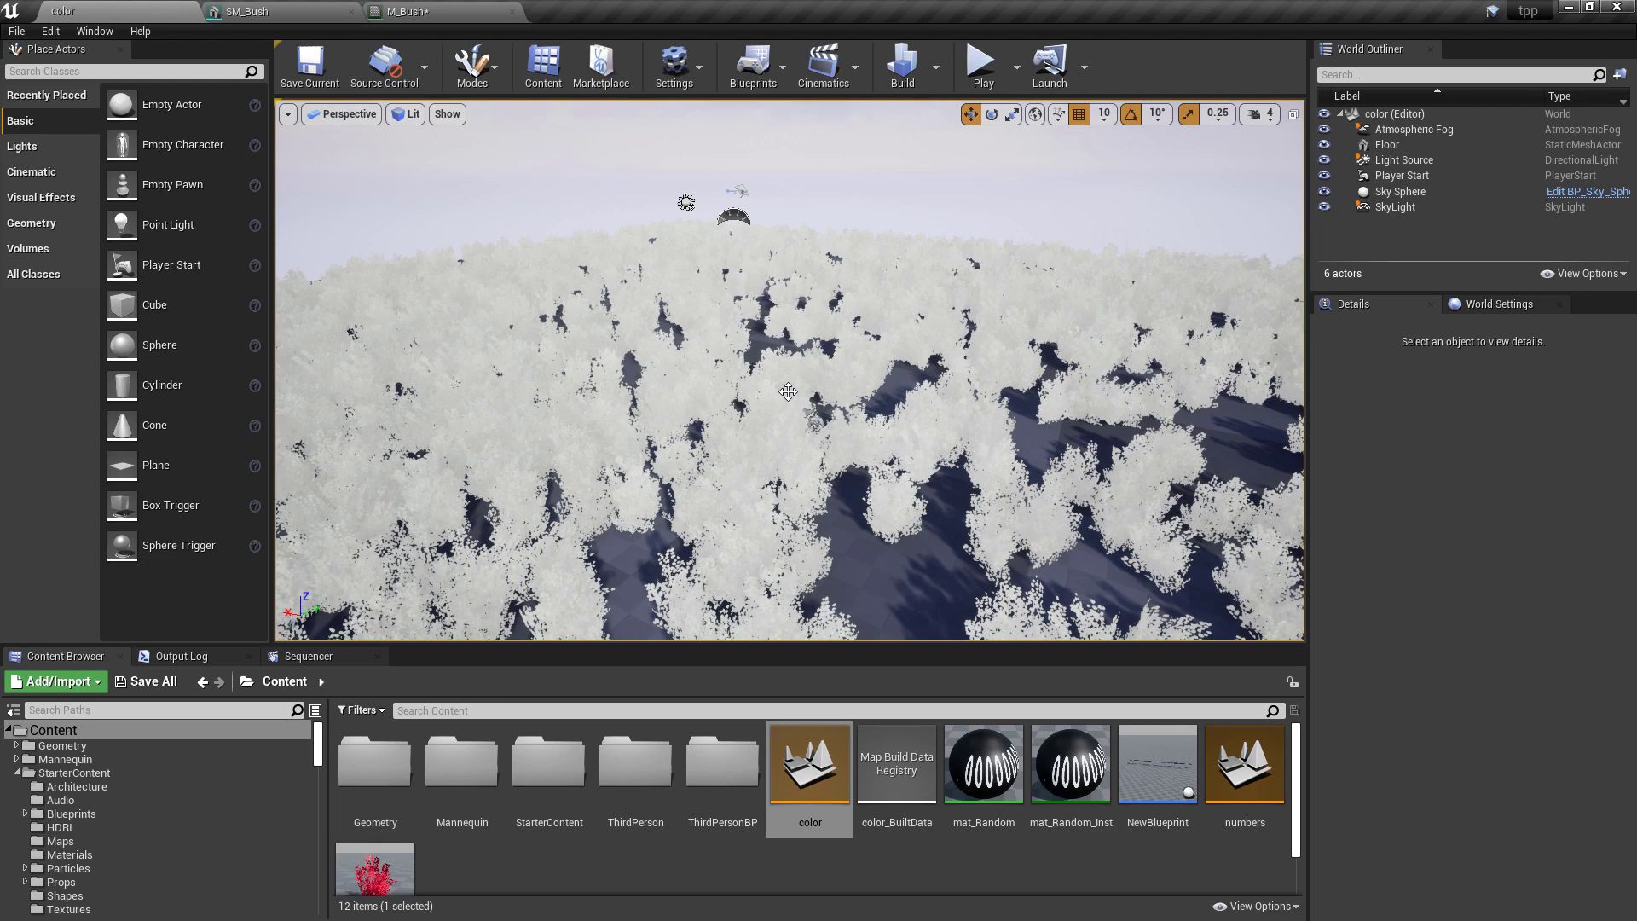
mouse_move(908, 420)
right_down()
mouse_move(759, 413)
mouse_move(908, 420)
right_up()
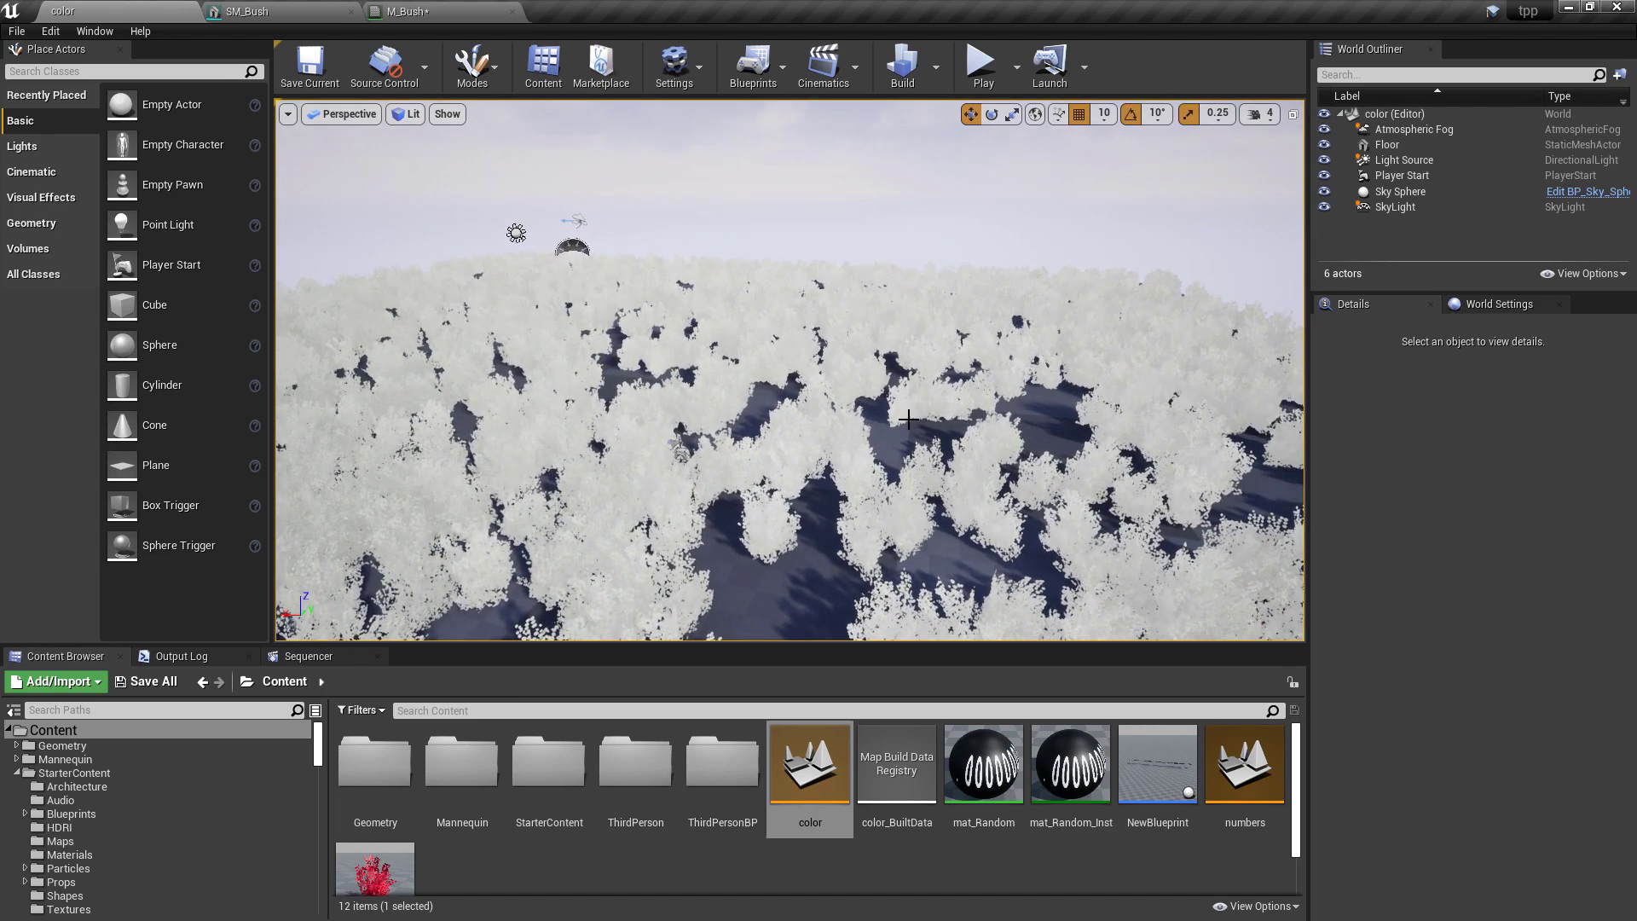
Set the constant feeding Target Low of RemapValueRange in M_Bush to 0.
click(408, 11)
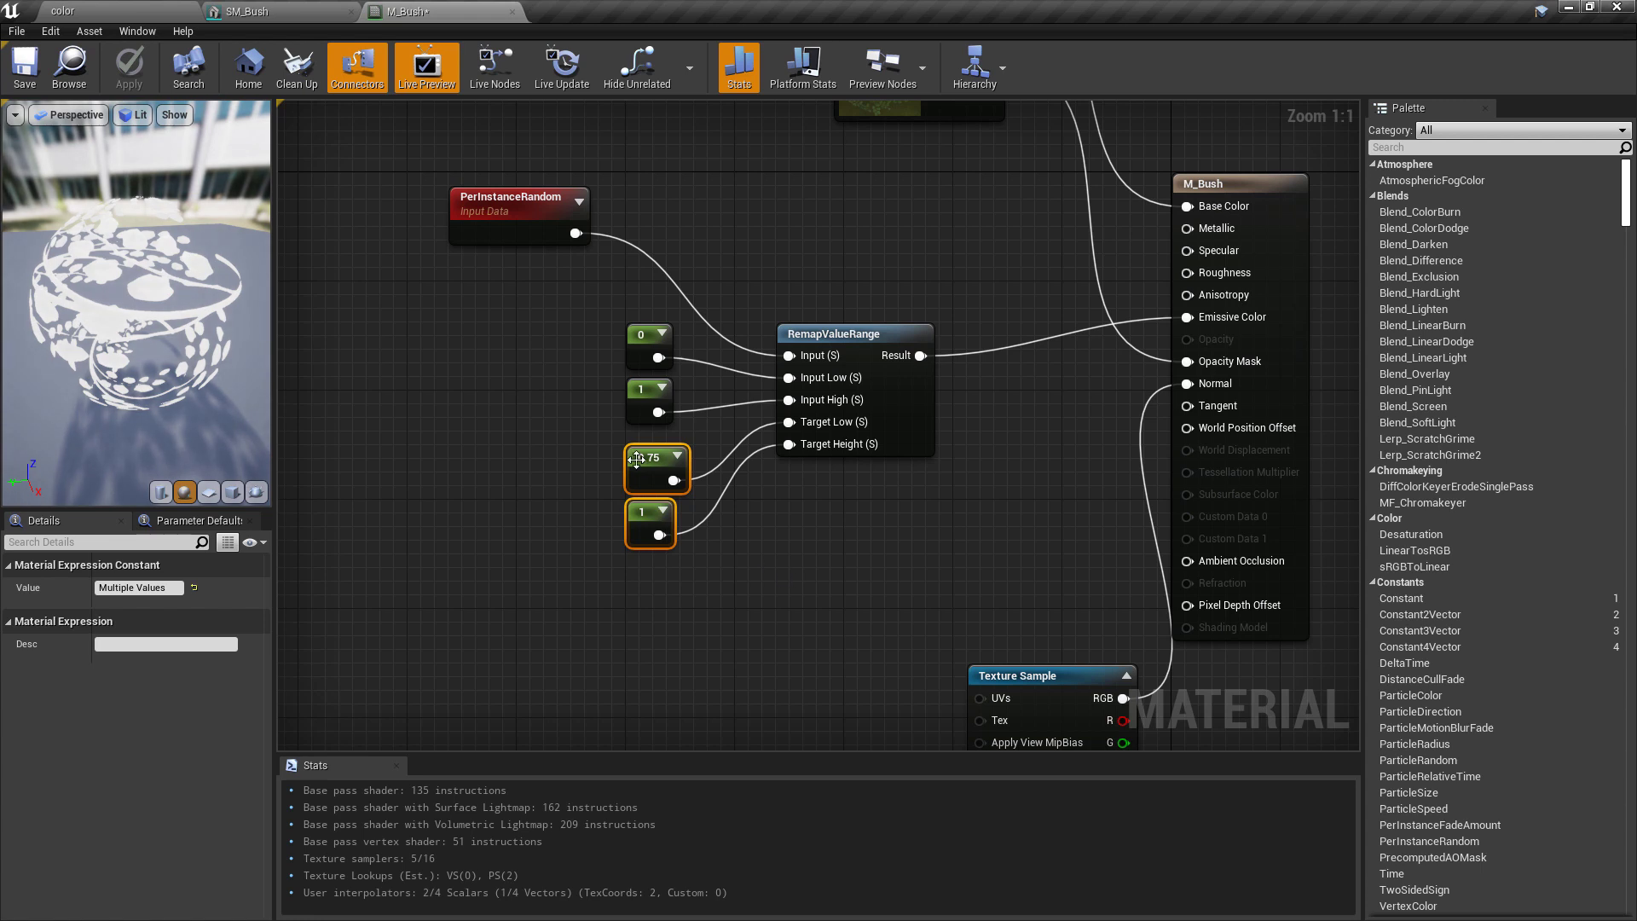
click(640, 459)
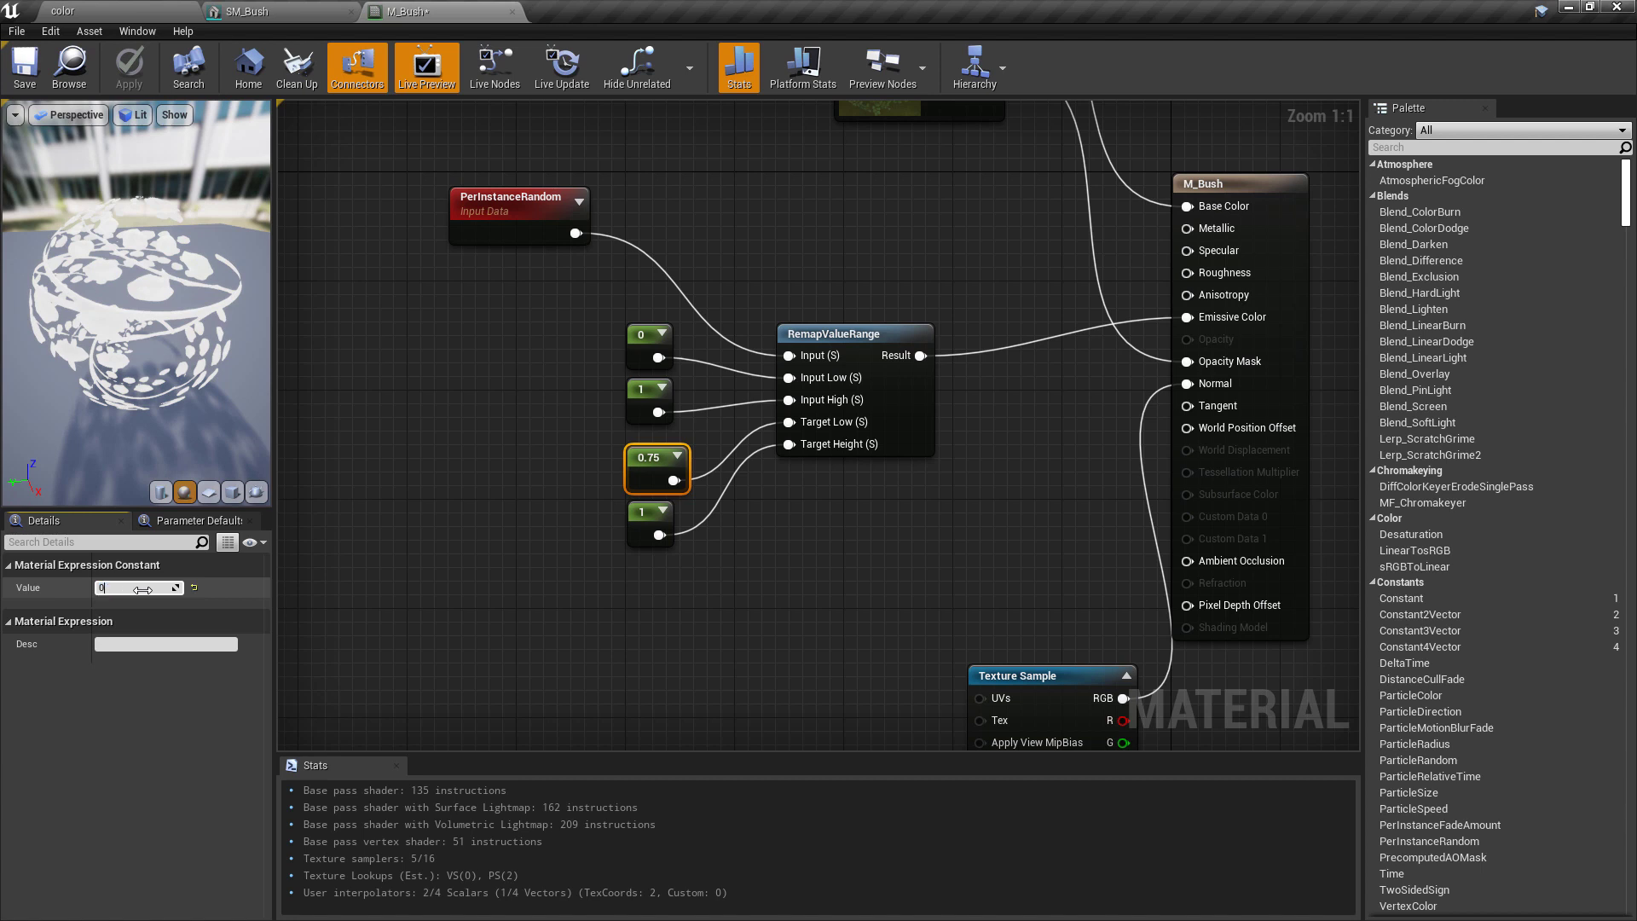
key(Return)
Set the constant feeding Target Height to 0.25, apply the material and check the bushes in the color level.
click(652, 522)
click(131, 587)
text(.2)
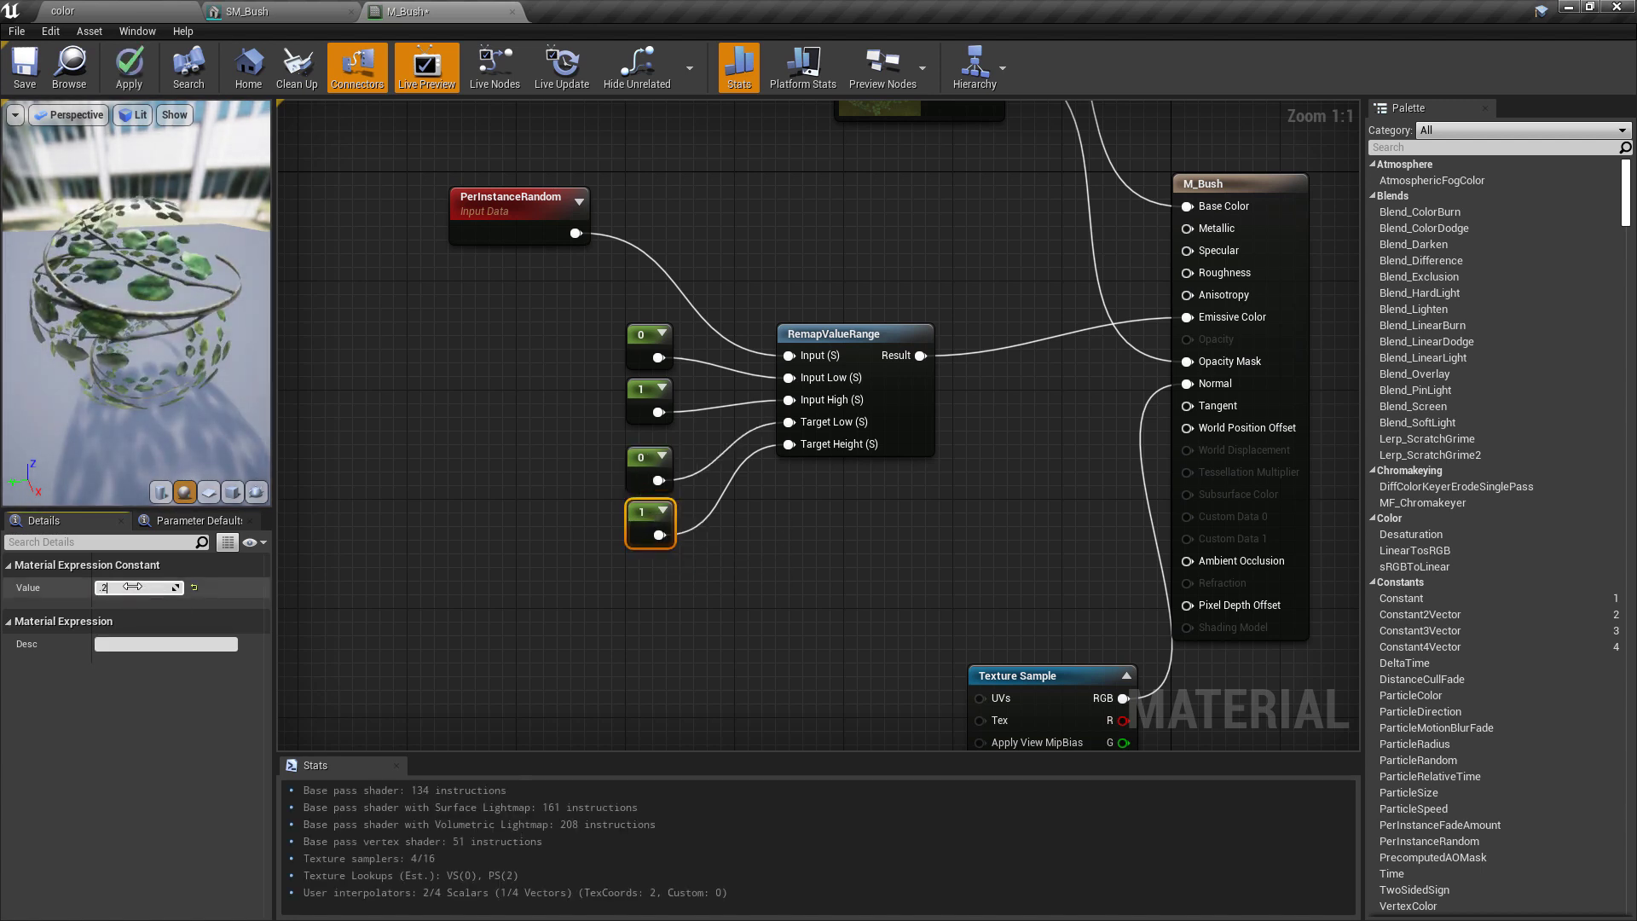
text(5)
key(Return)
click(130, 78)
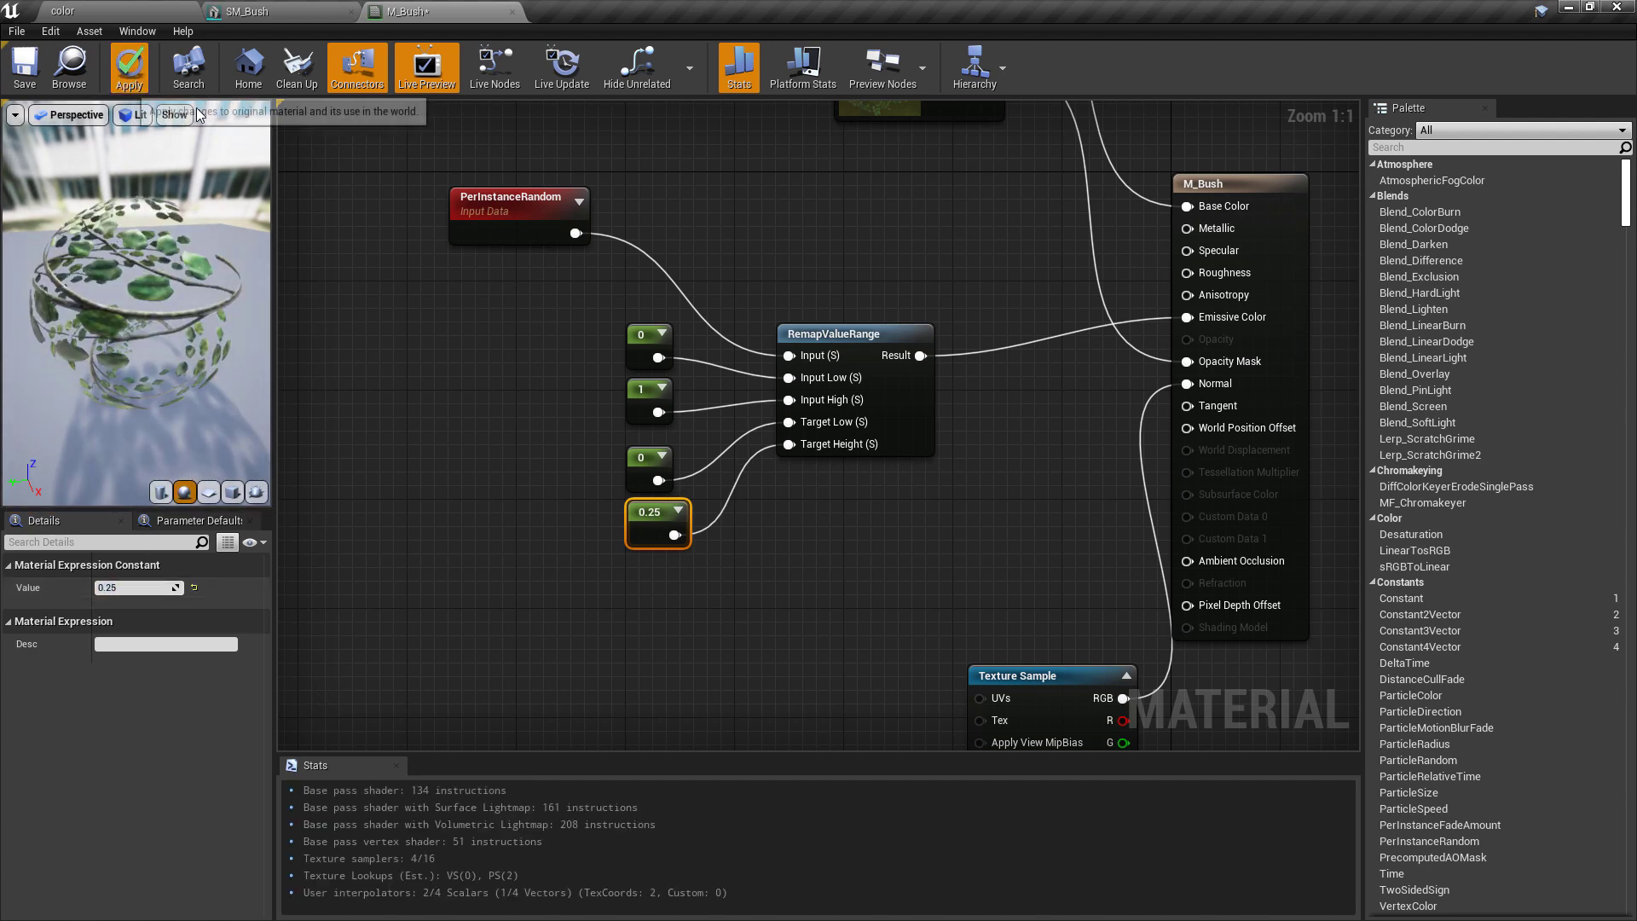
click(129, 66)
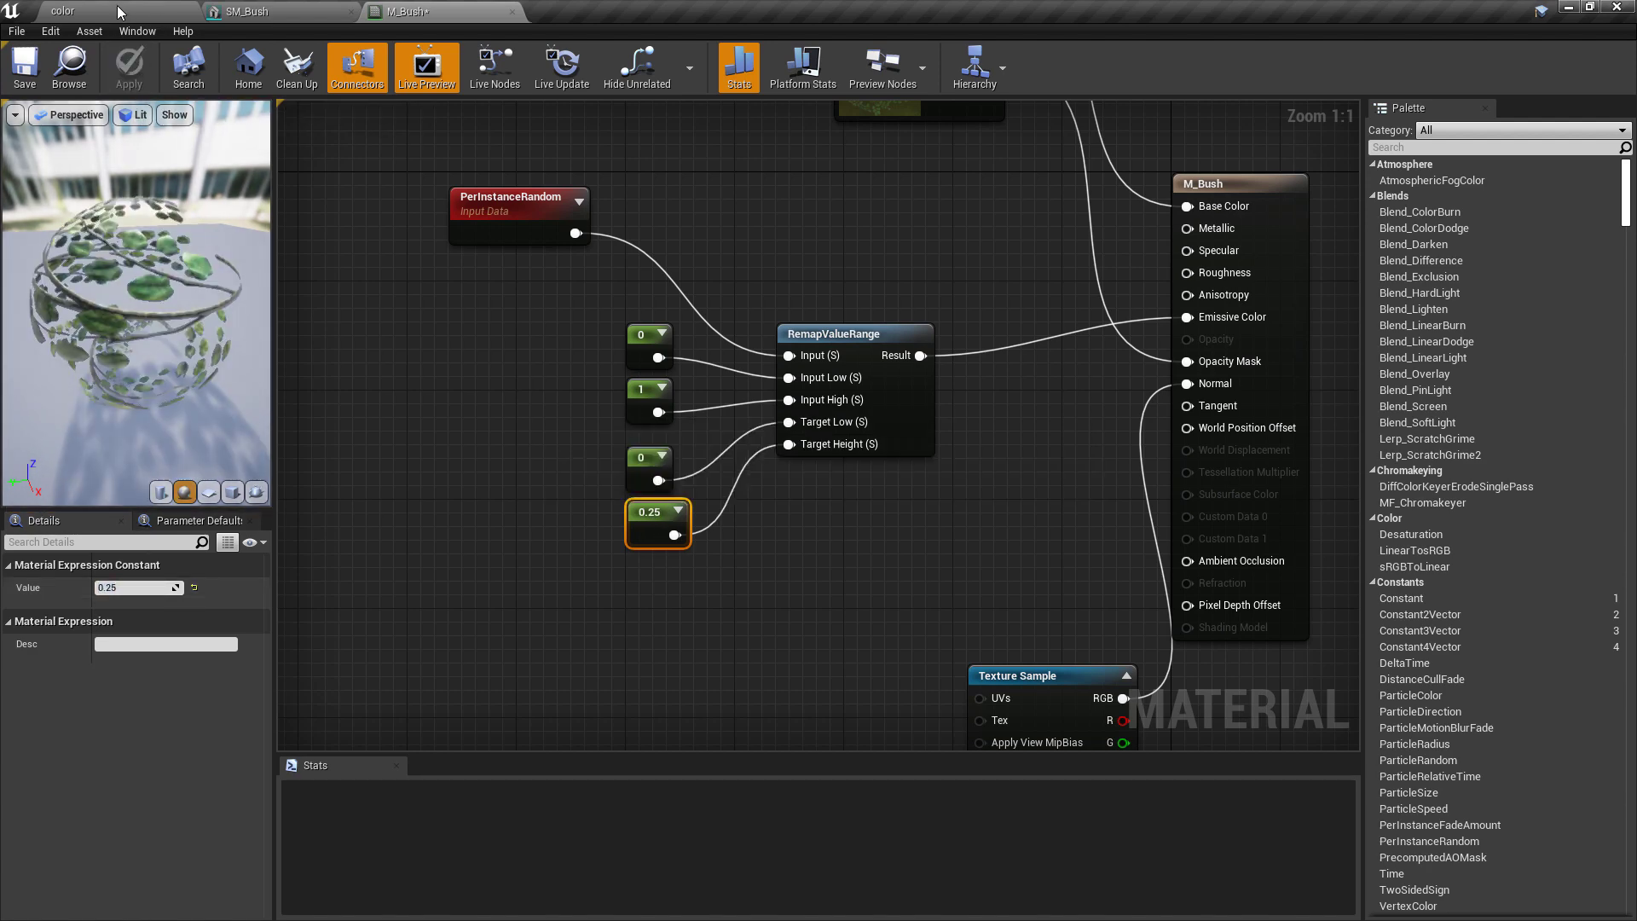
click(116, 5)
right_drag(963, 407, 832, 401)
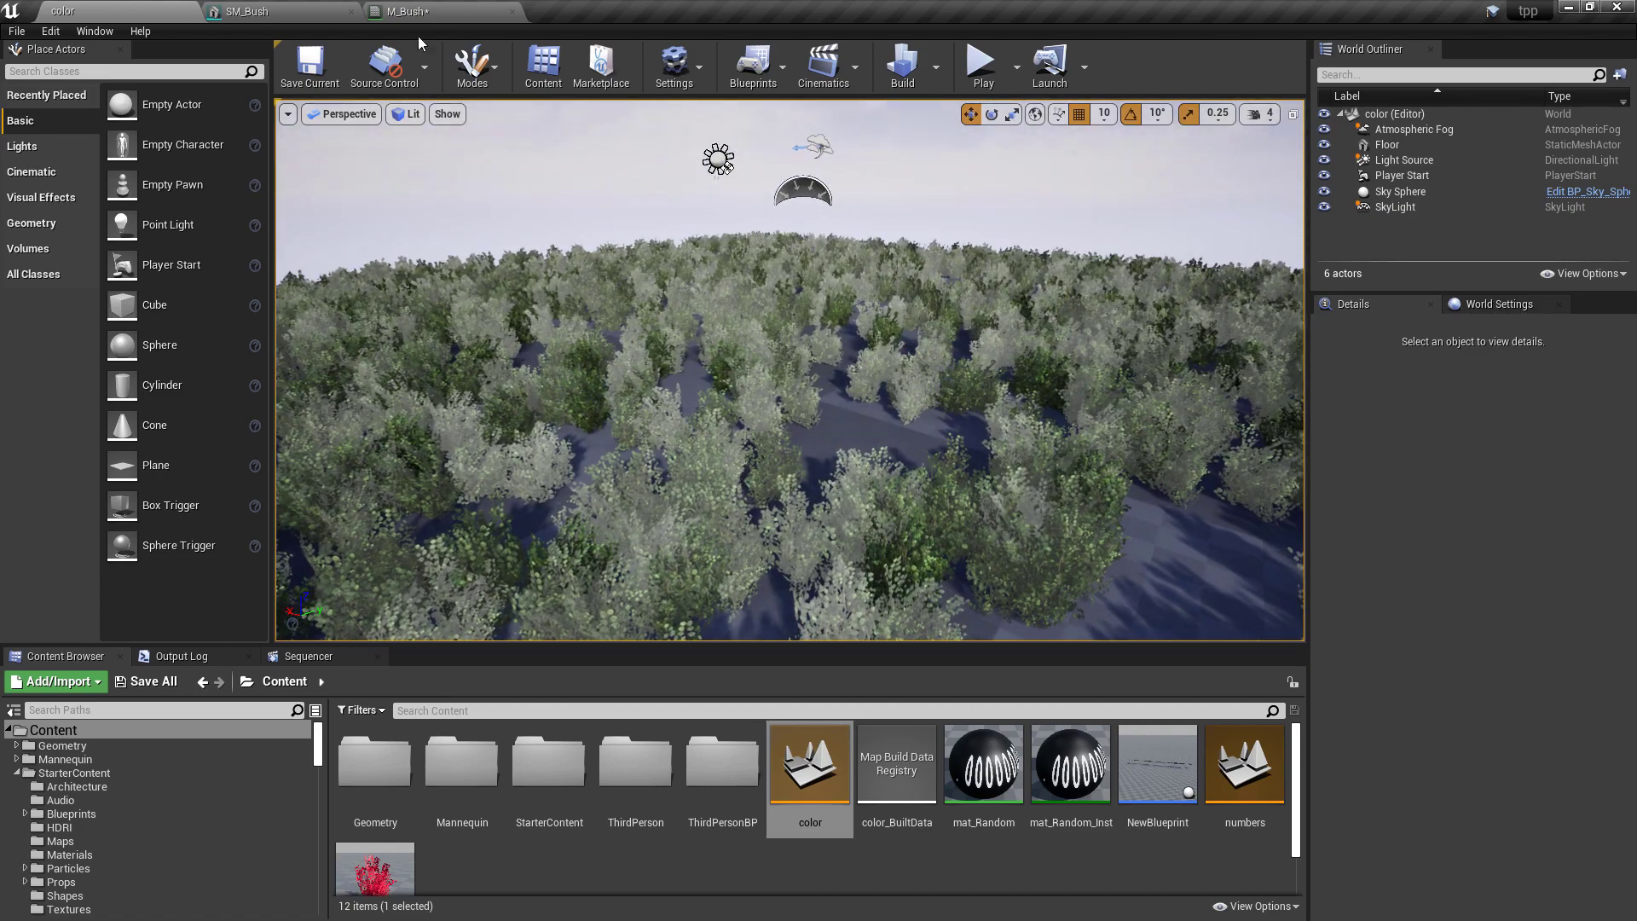
Set the M_Bush constant feeding Target Height to 0.1, apply the material and check the bushes in the color level.
click(407, 11)
click(127, 590)
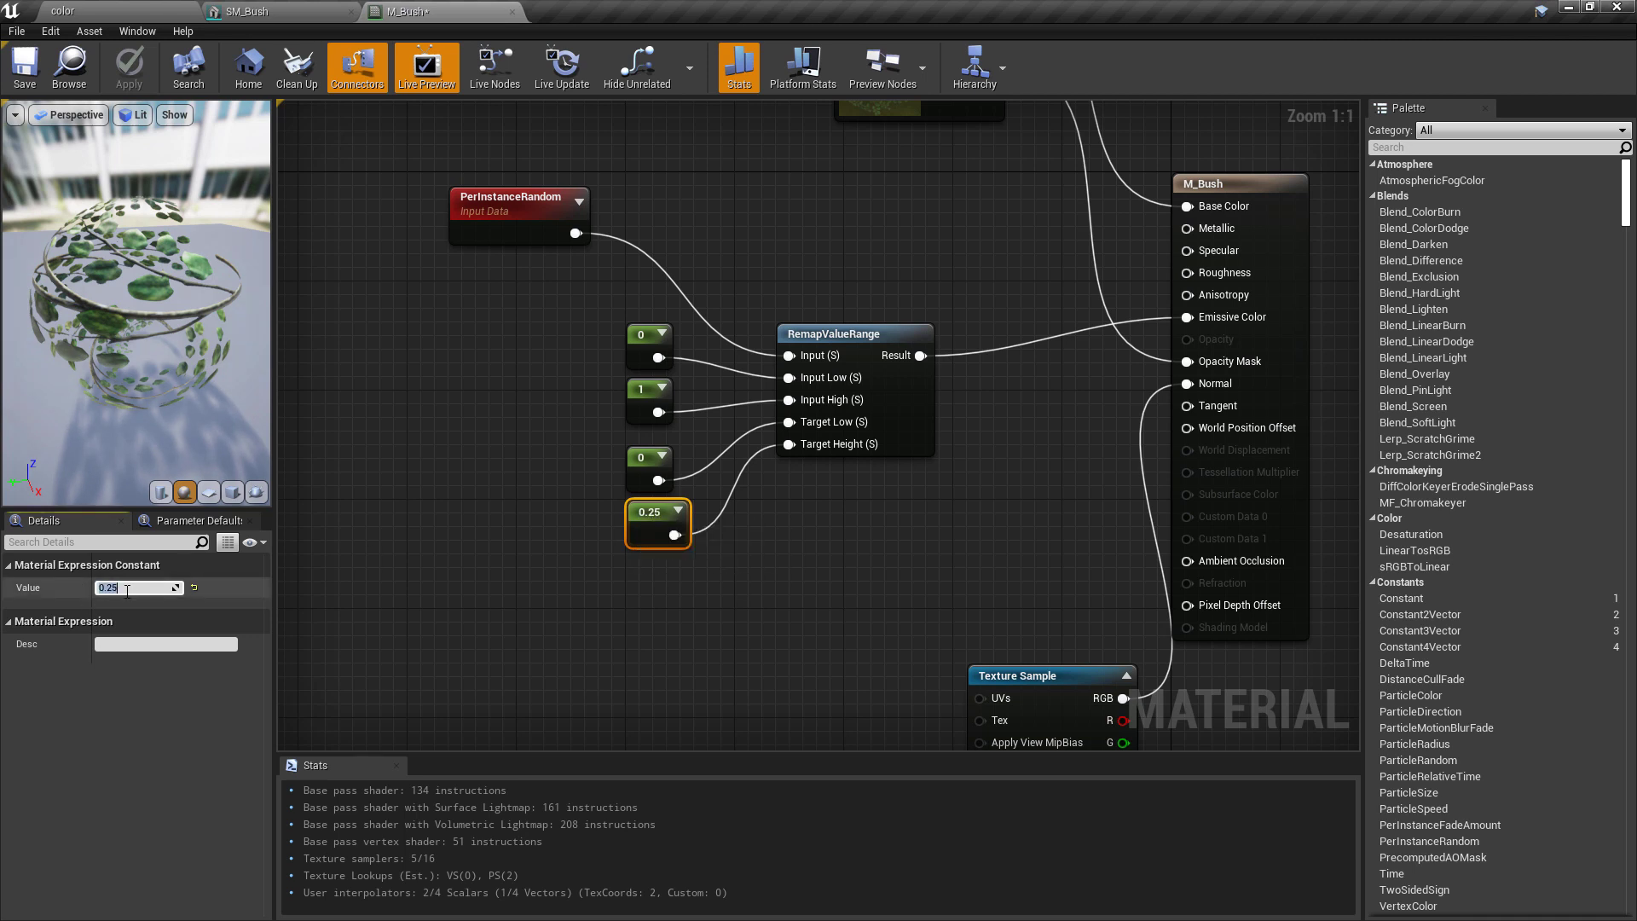
text(0.1)
key(Return)
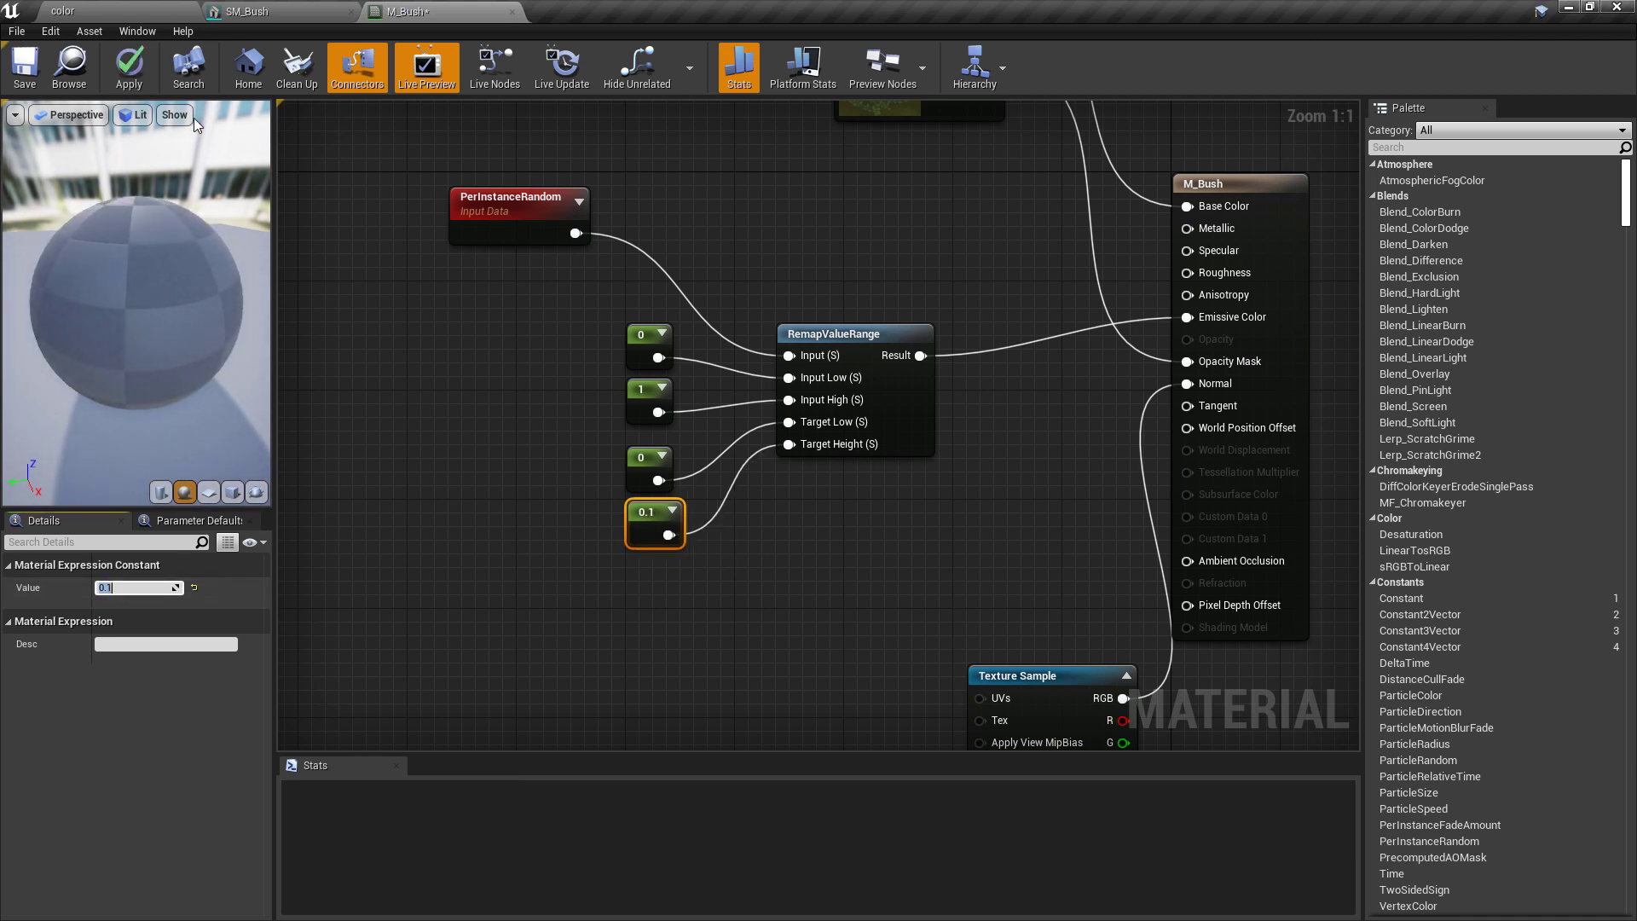
click(135, 65)
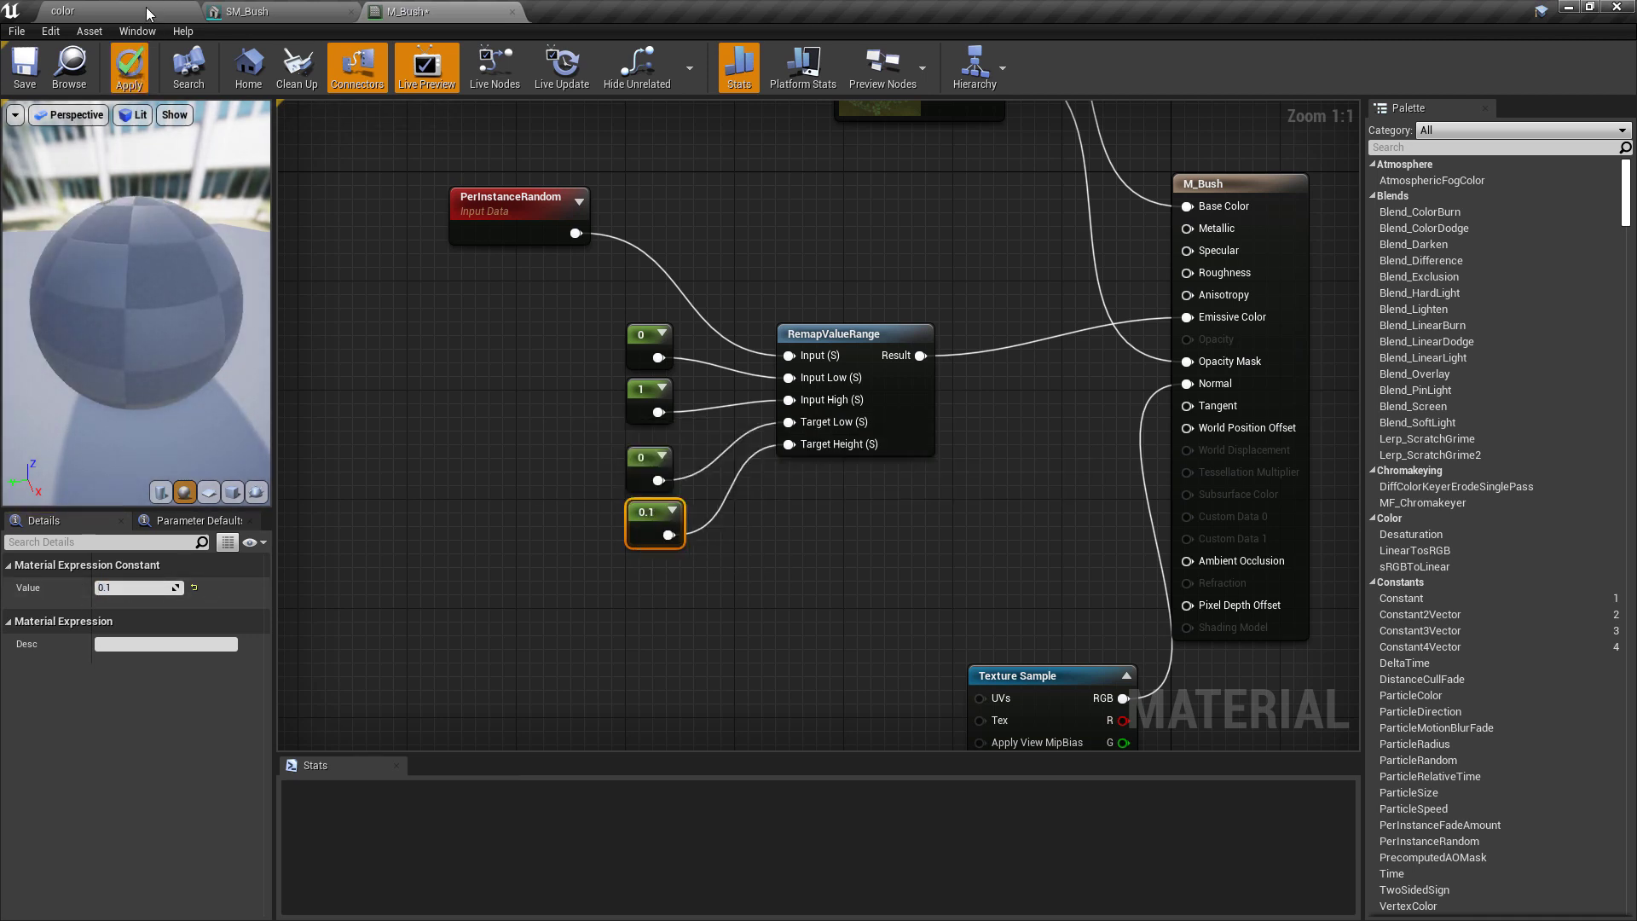
click(146, 6)
key(s)
mouse_move(898, 379)
right_down()
mouse_move(898, 399)
mouse_move(898, 378)
right_up()
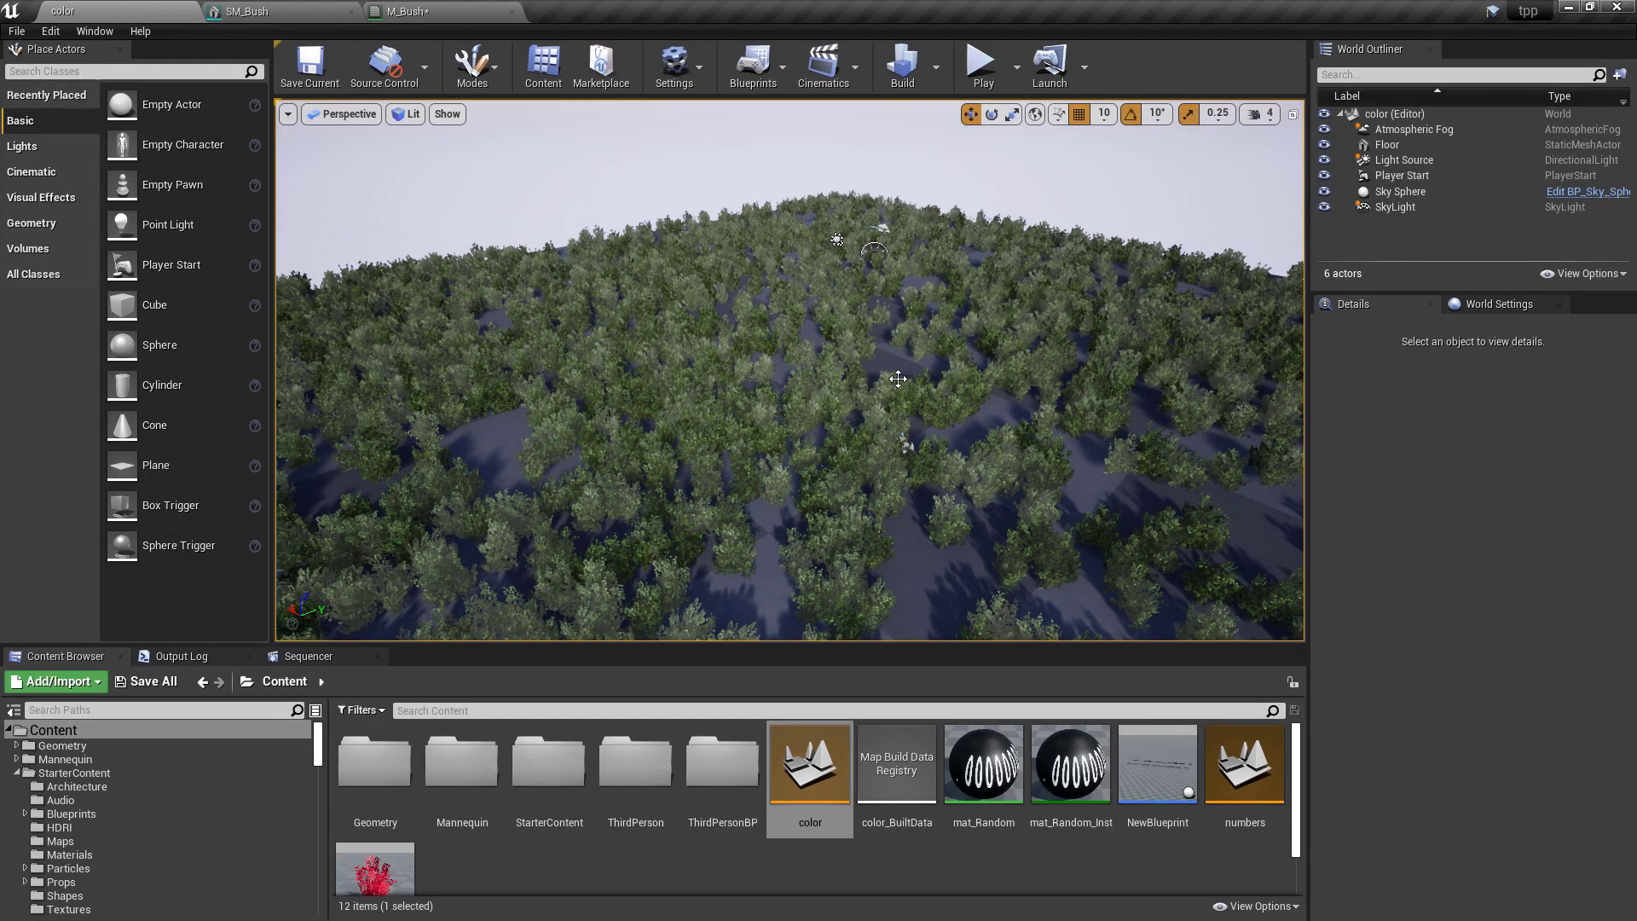
Return to the M_Bush material graph and examine the RemapValueRange node, its input-range constants and its target-range constants.
click(404, 11)
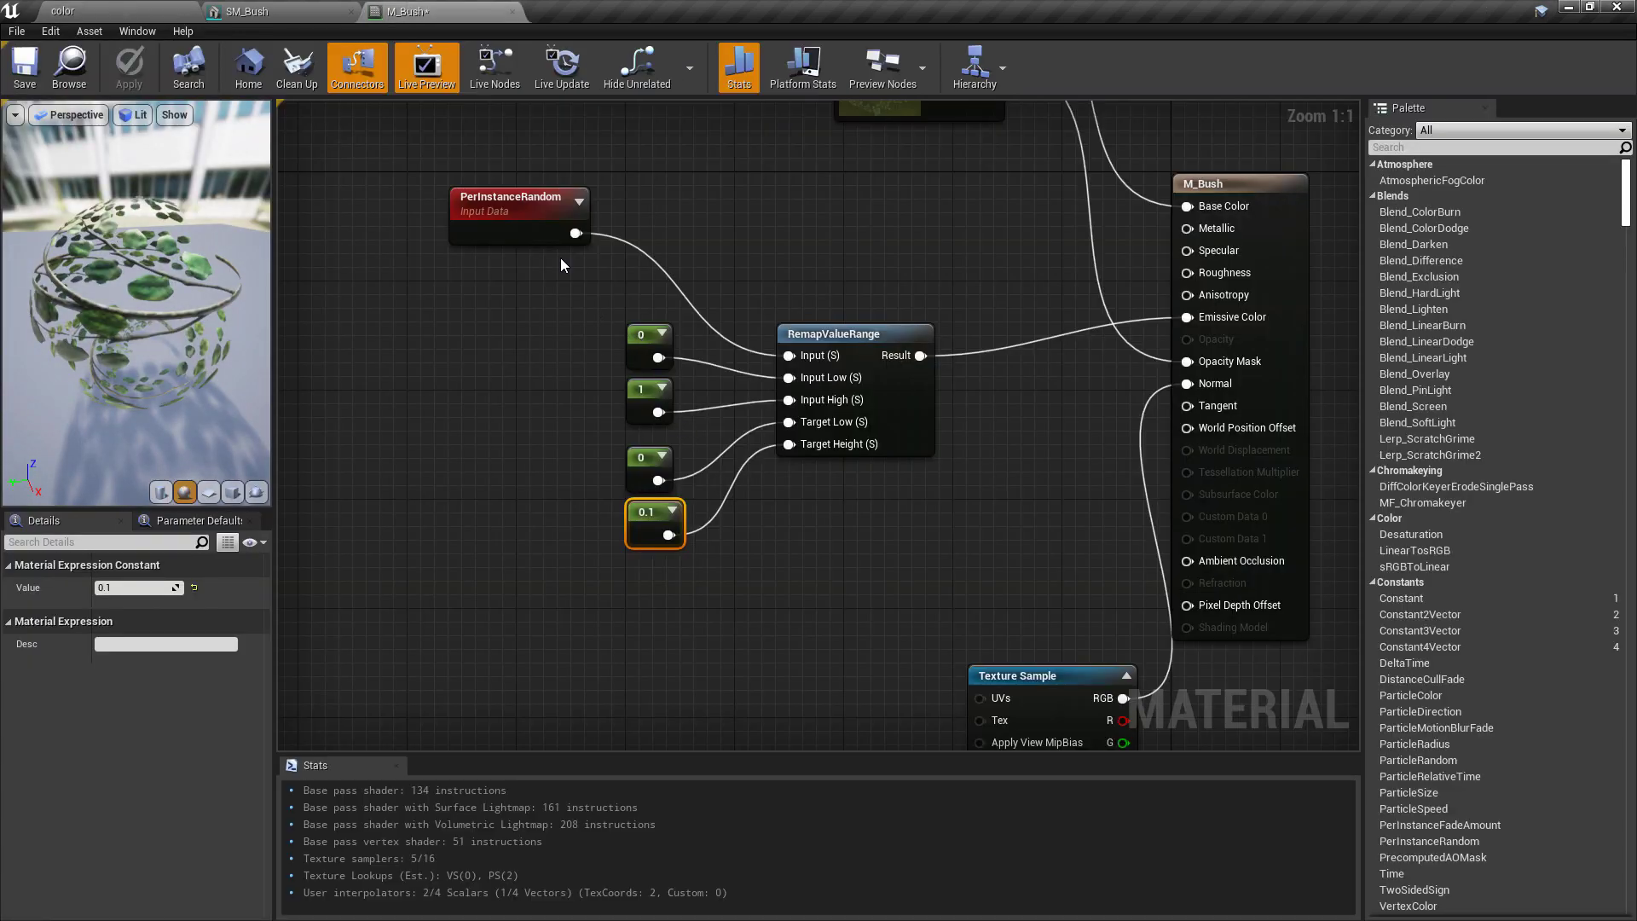
click(852, 341)
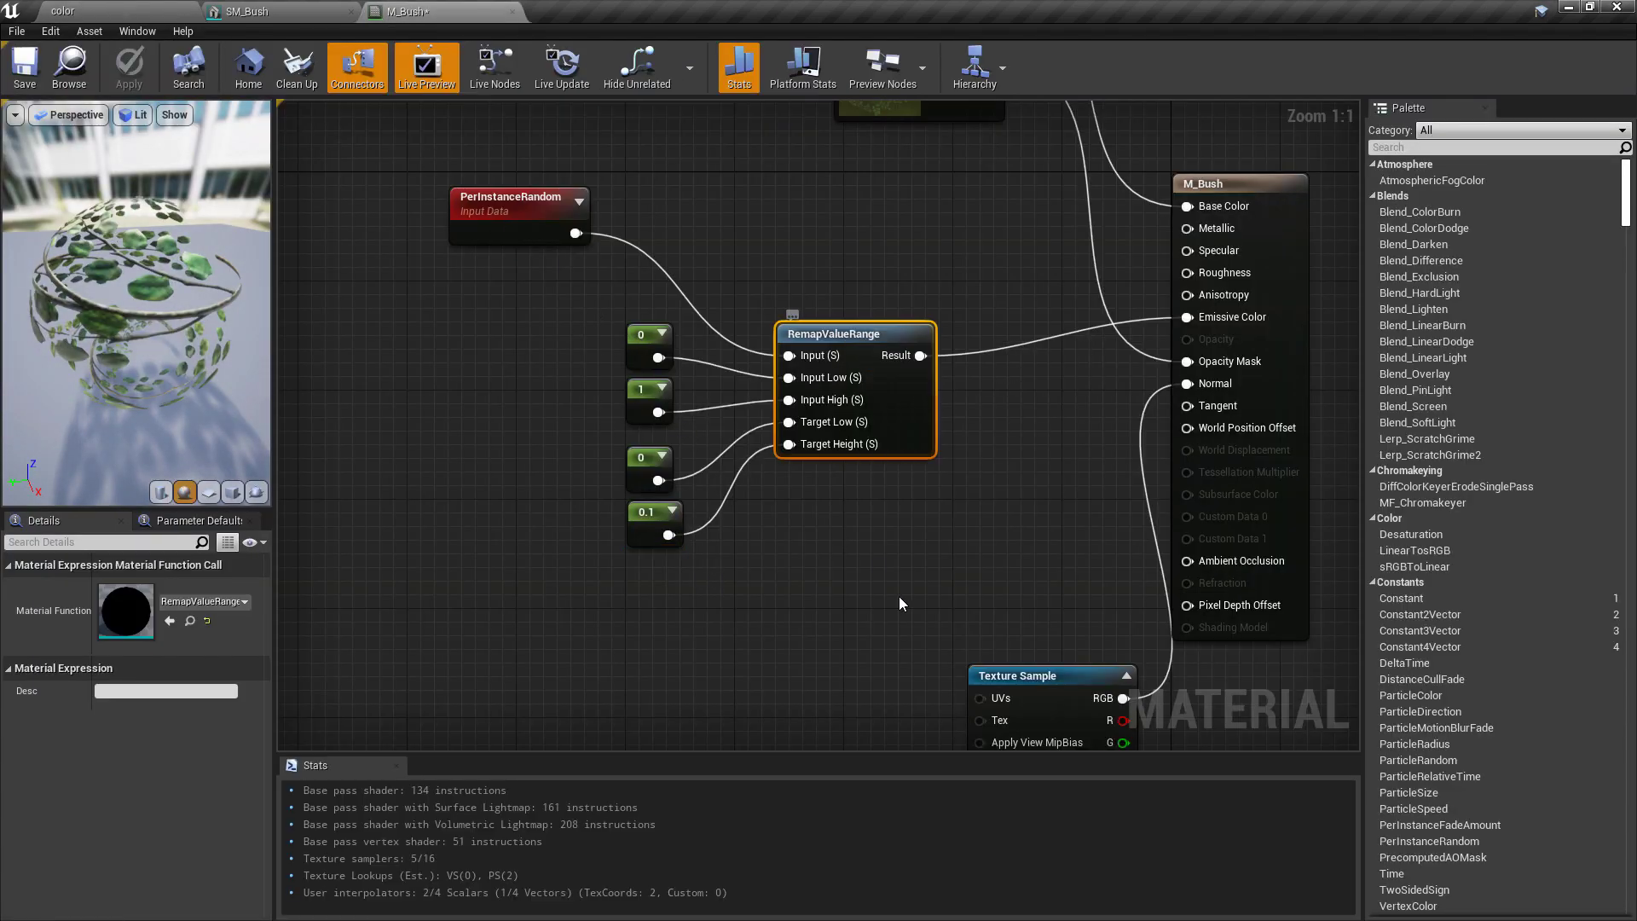
right_drag(898, 596, 757, 645)
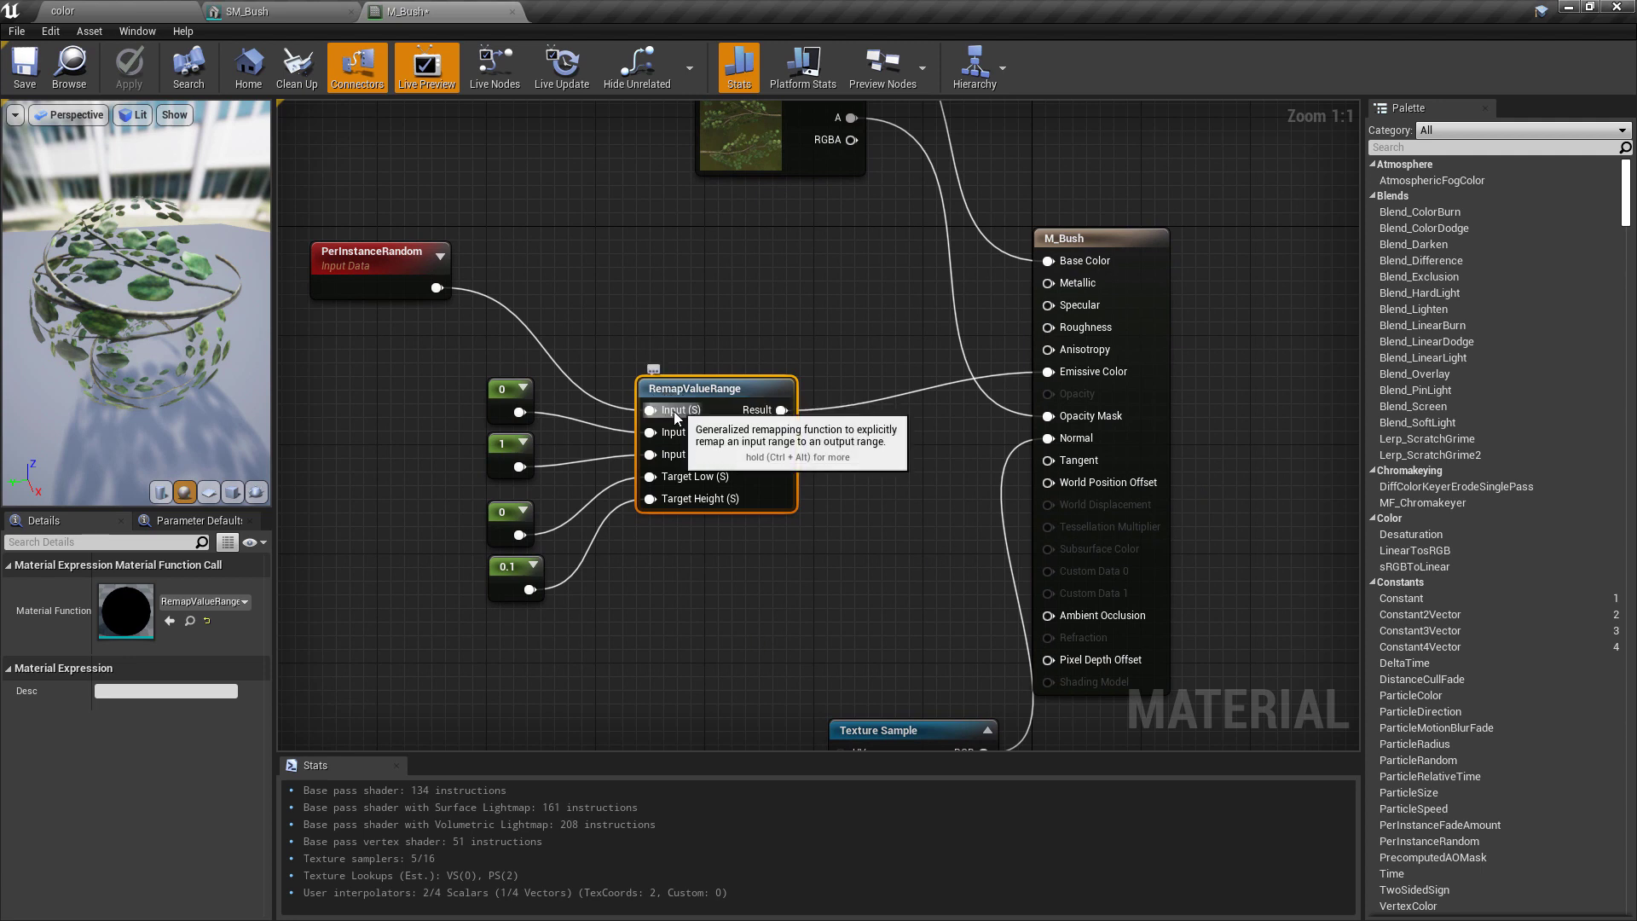
right_drag(470, 366, 502, 300)
drag(501, 300, 585, 414)
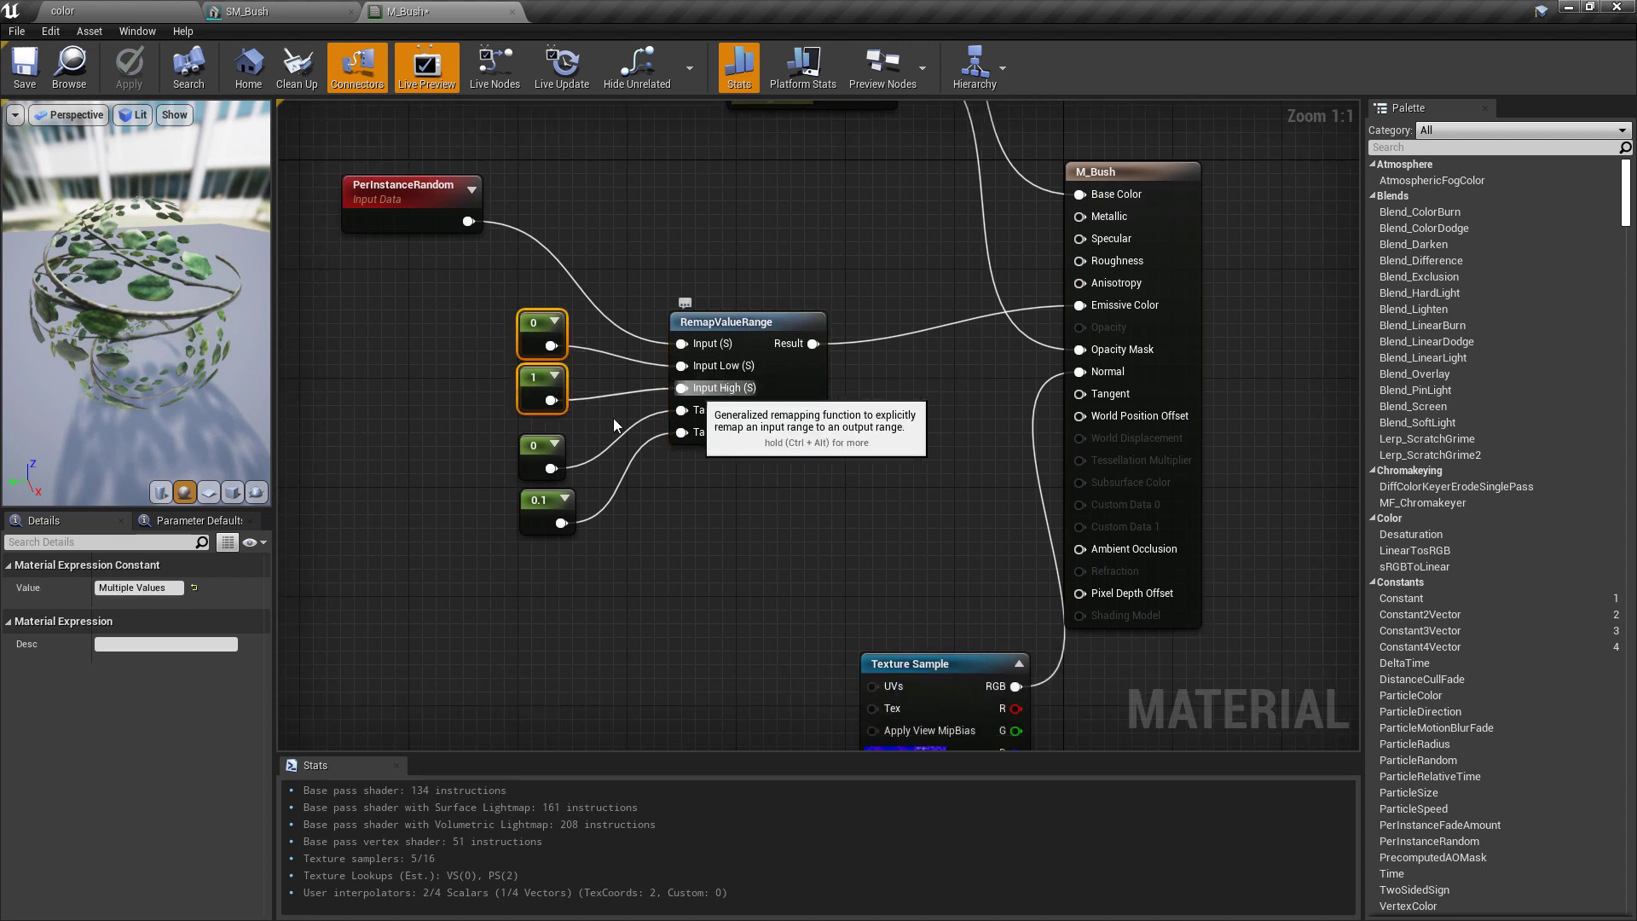
click(461, 283)
drag(461, 283, 599, 412)
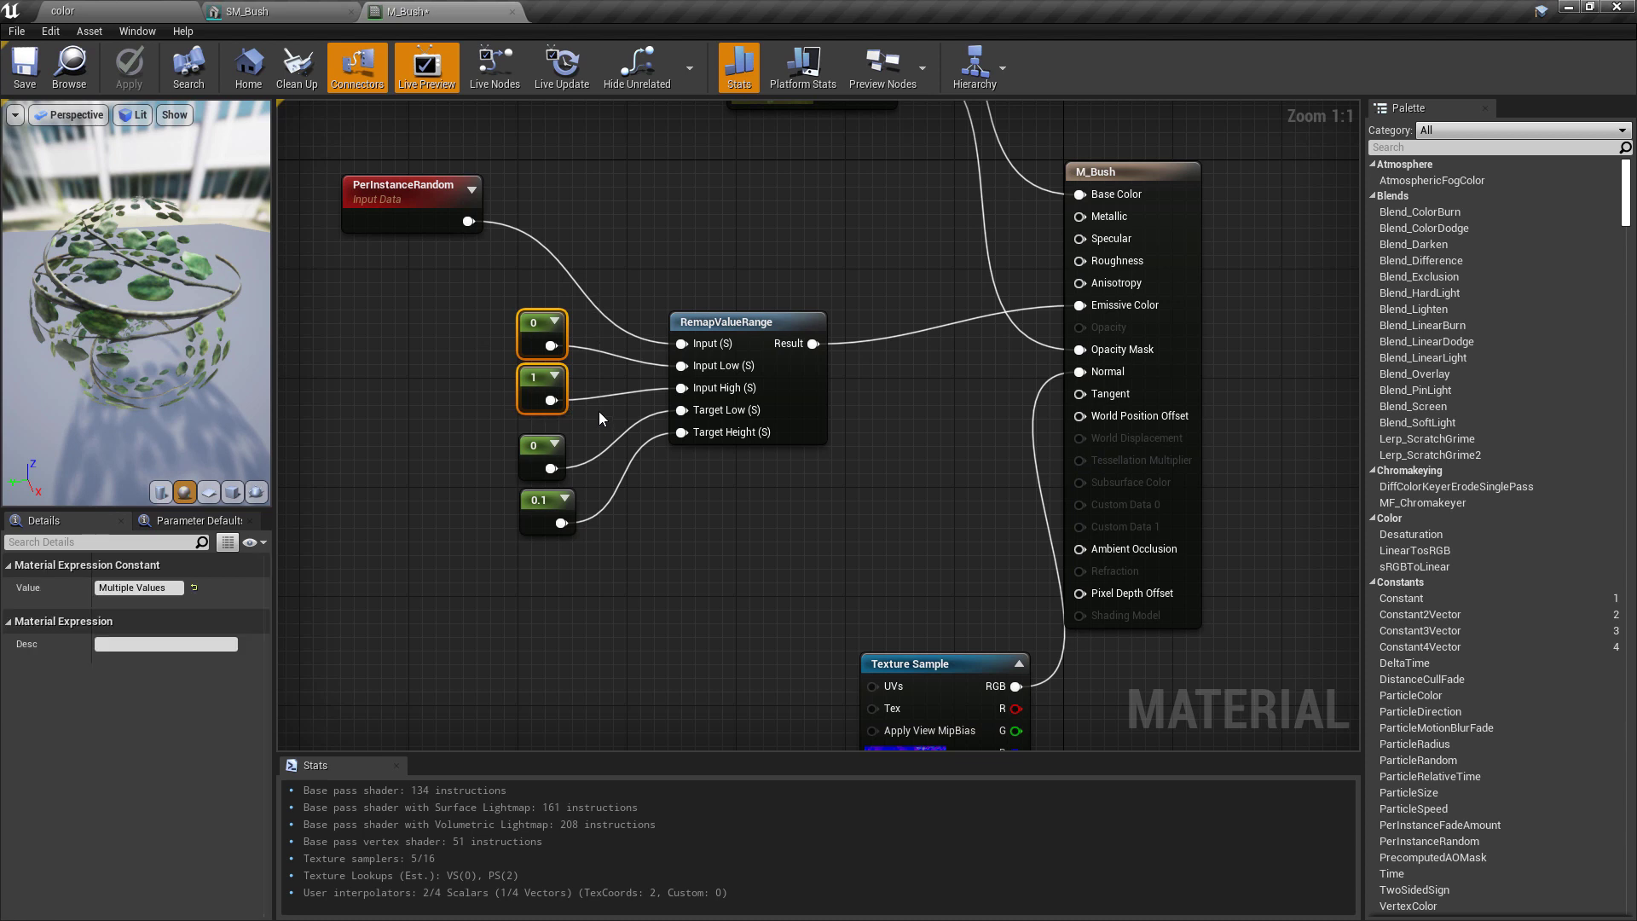
click(483, 426)
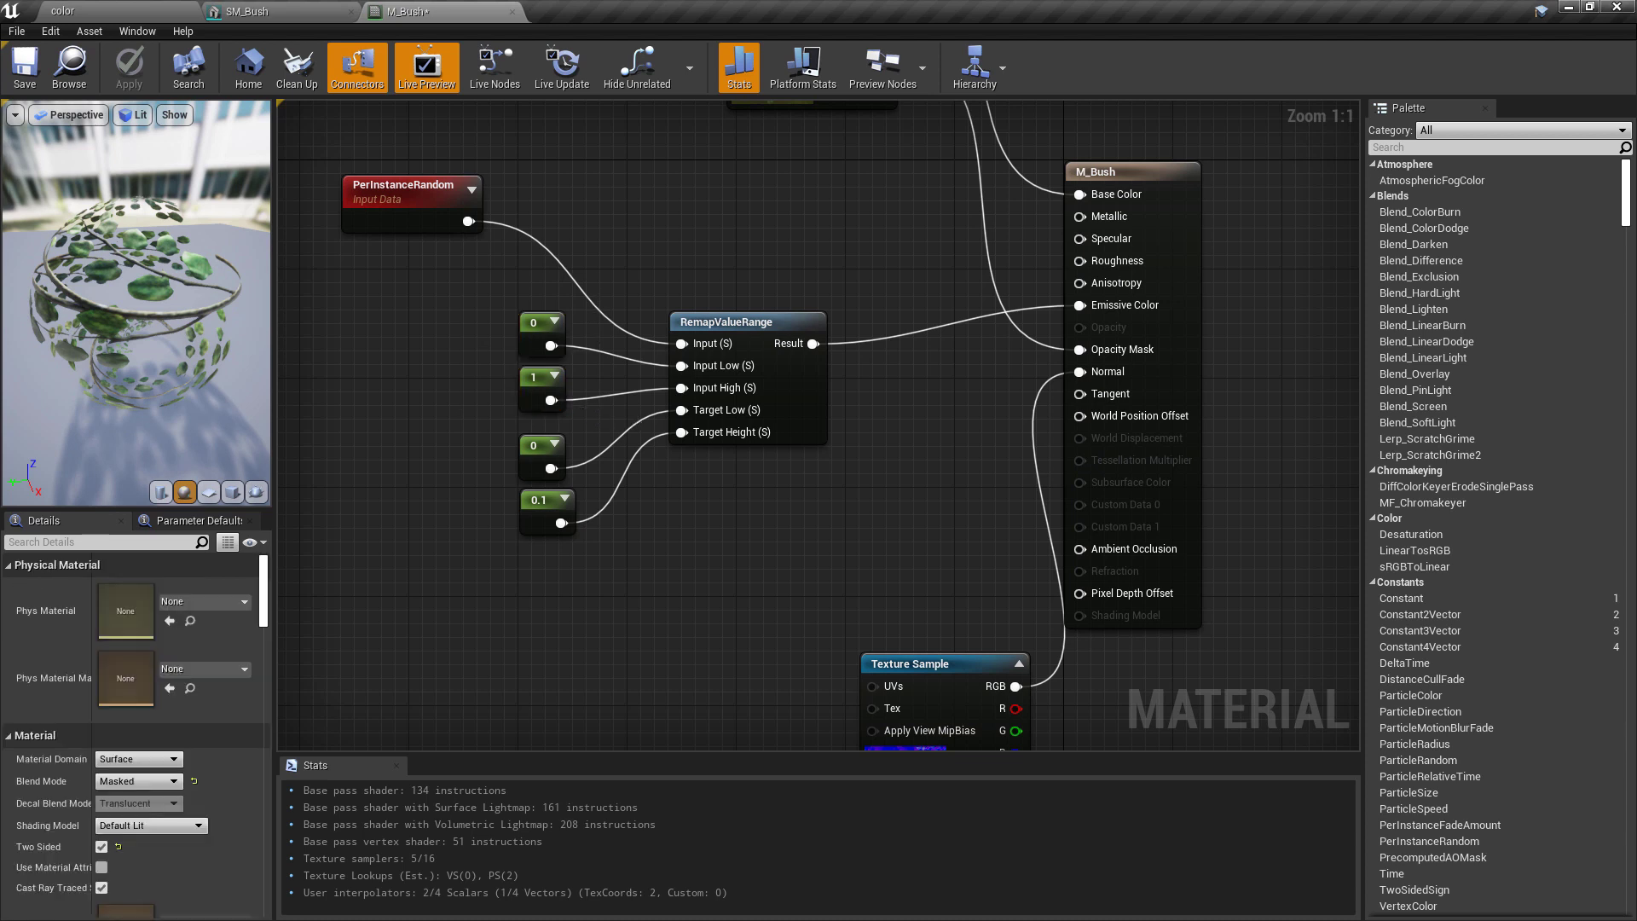
right_drag(483, 427, 505, 375)
drag(505, 375, 634, 489)
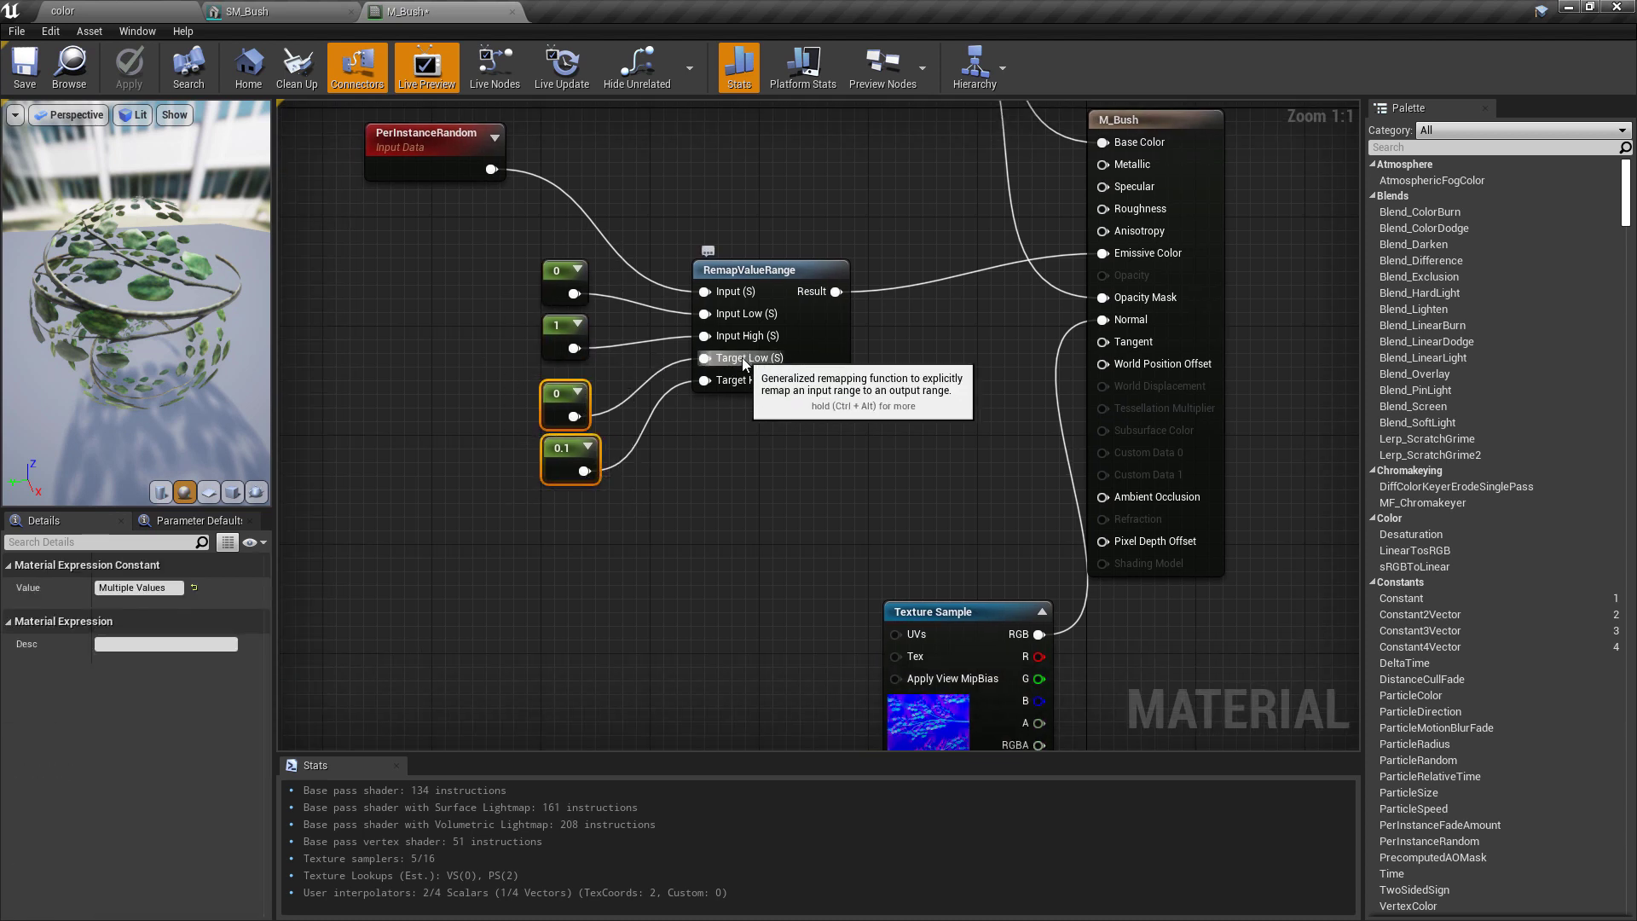
right_drag(749, 392, 721, 493)
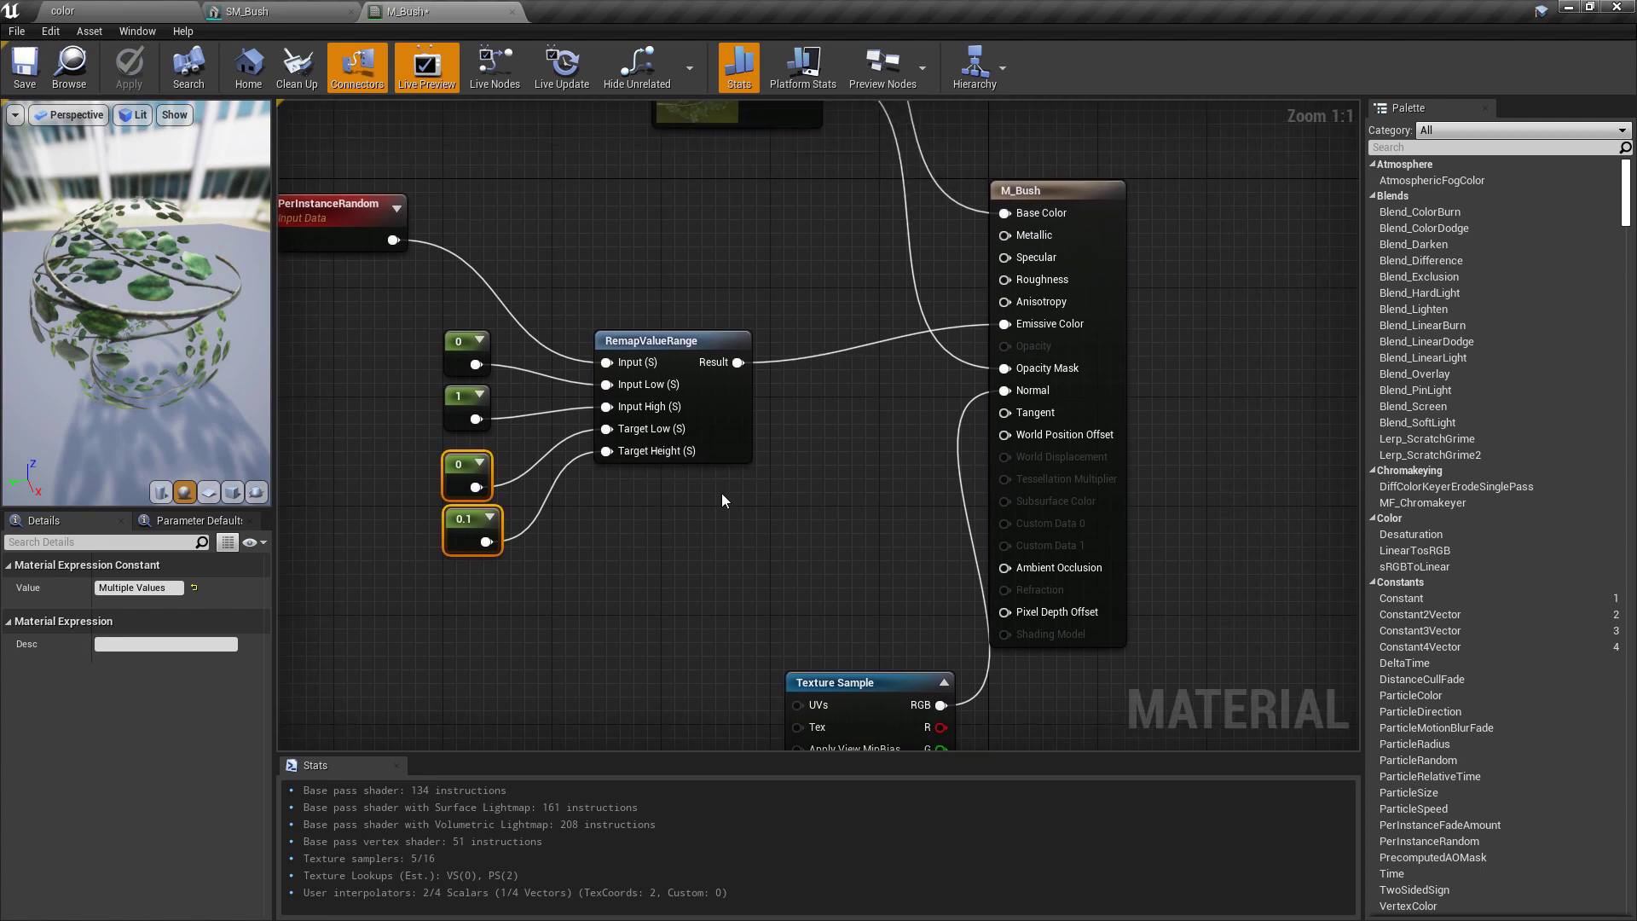